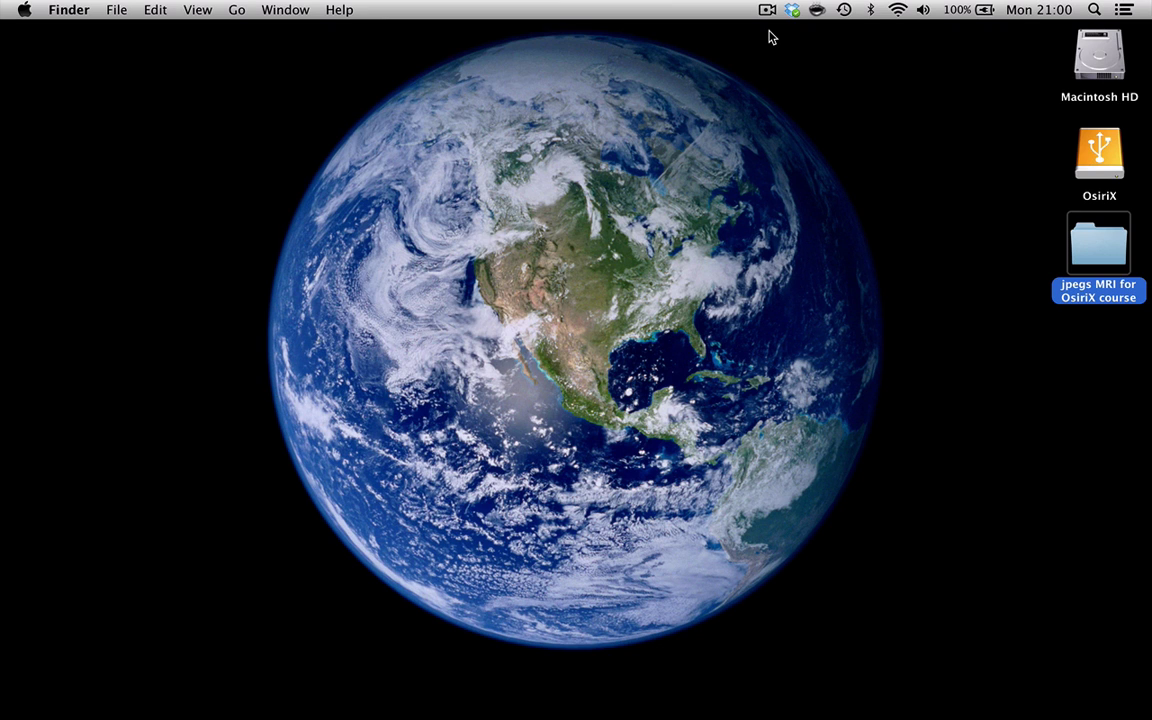
- Inspect the STIR cor, T1 sag and T2 ax subfolders of 'jpegs MRI for OsiriX course', then close it
double_click(1111, 254)
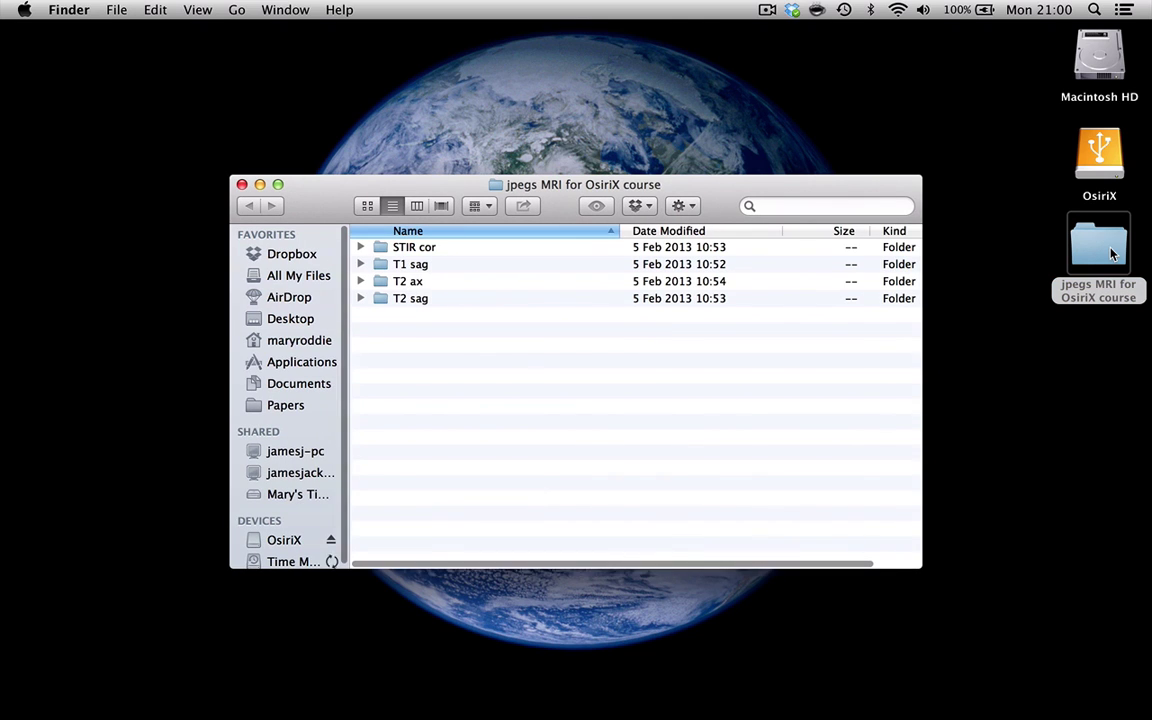
left_click(427, 252)
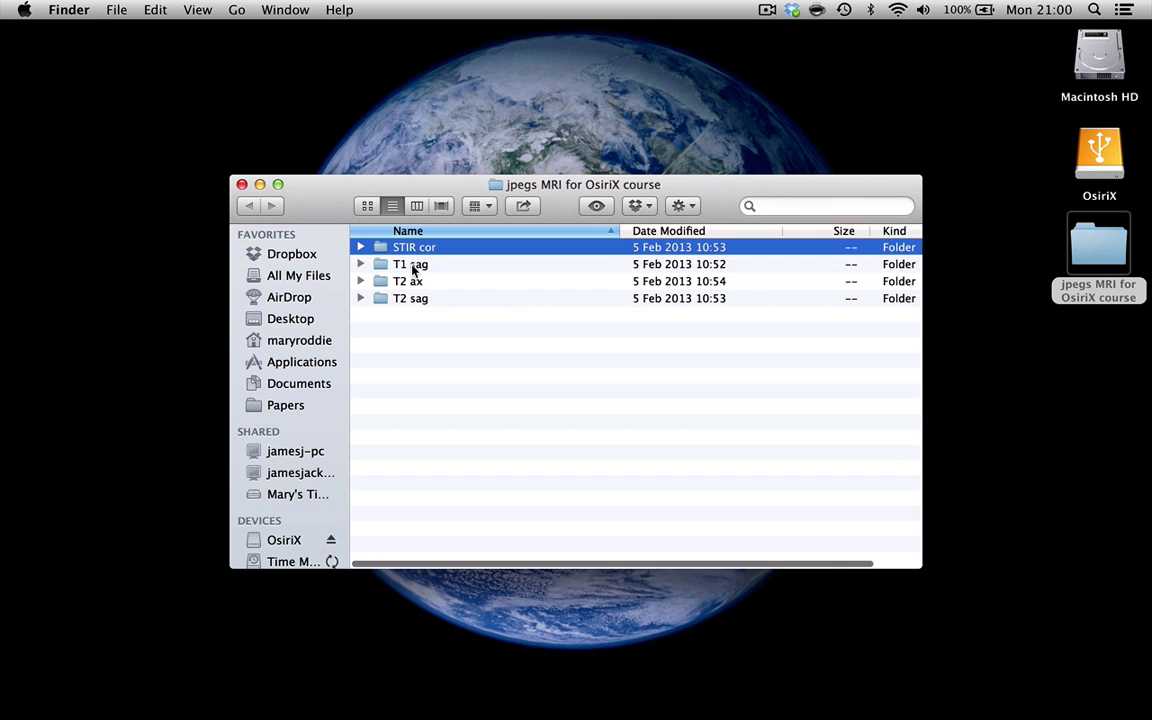
left_click(412, 267)
left_click(406, 282)
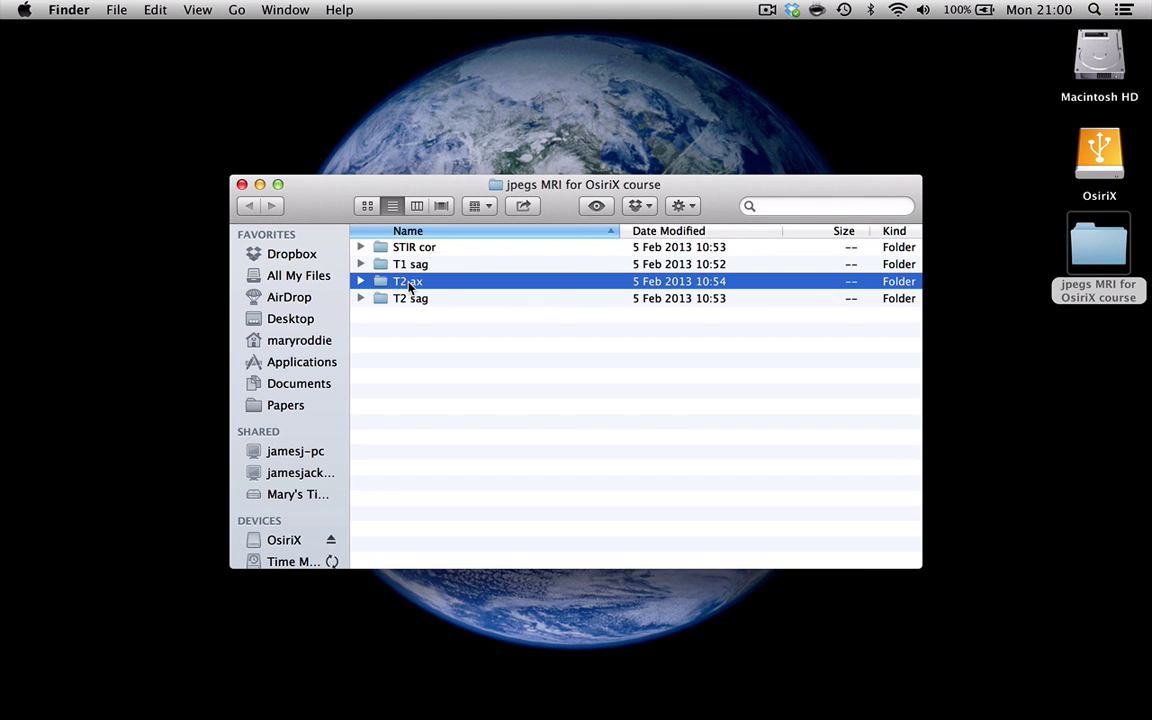
left_click(360, 247)
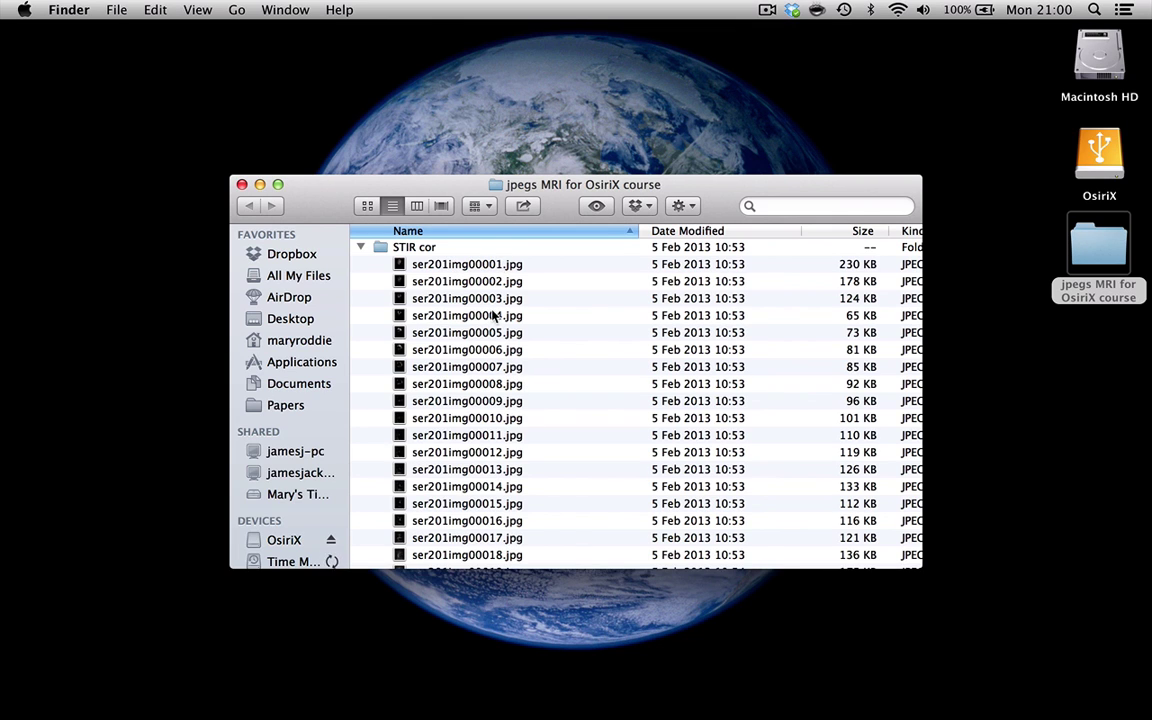
scroll(503, 557, "down", 5)
left_click(502, 552)
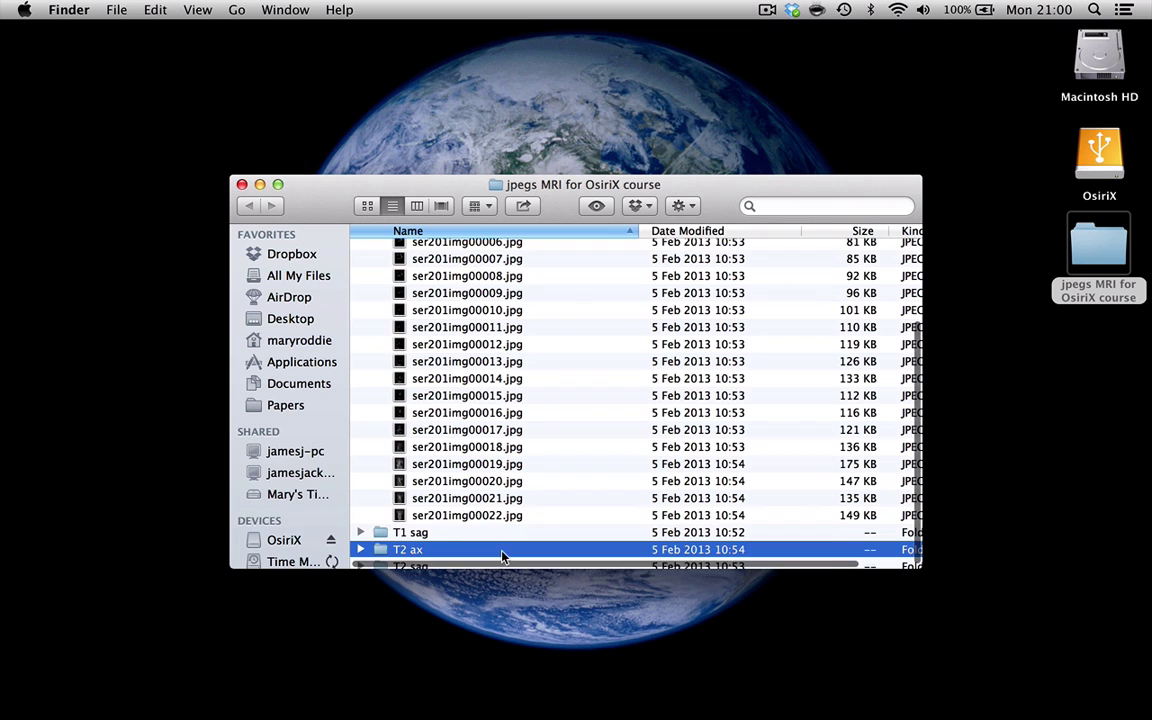
scroll(503, 557, "up", 5)
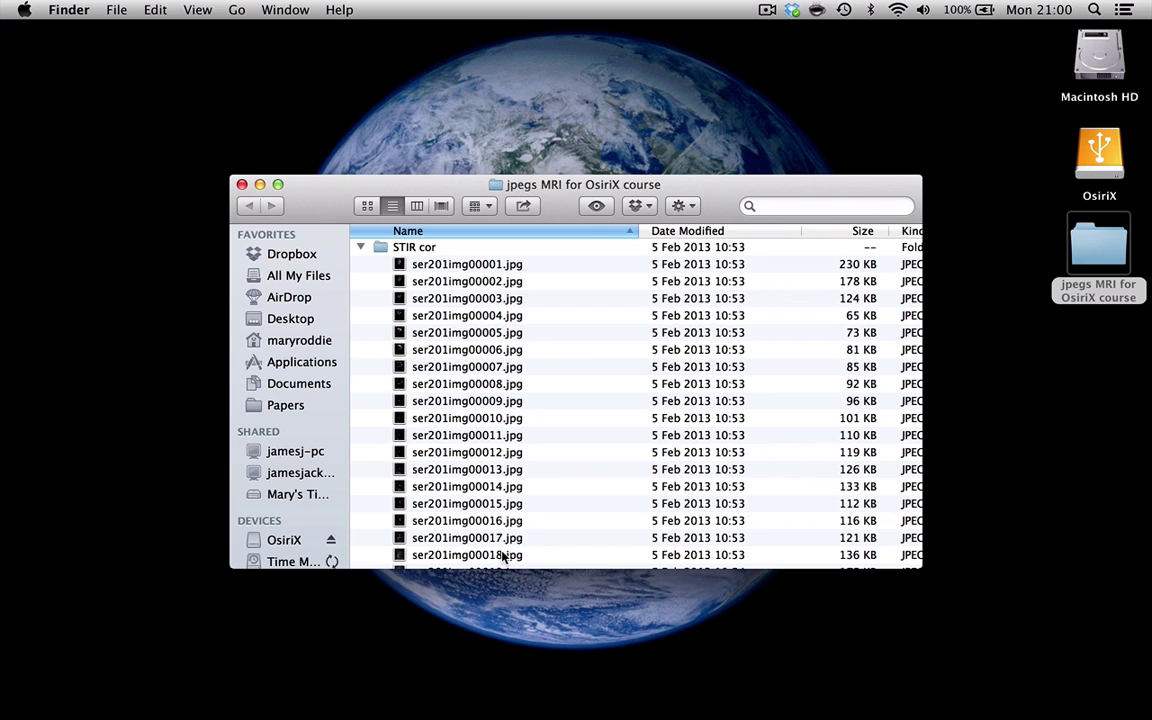
left_click(361, 248)
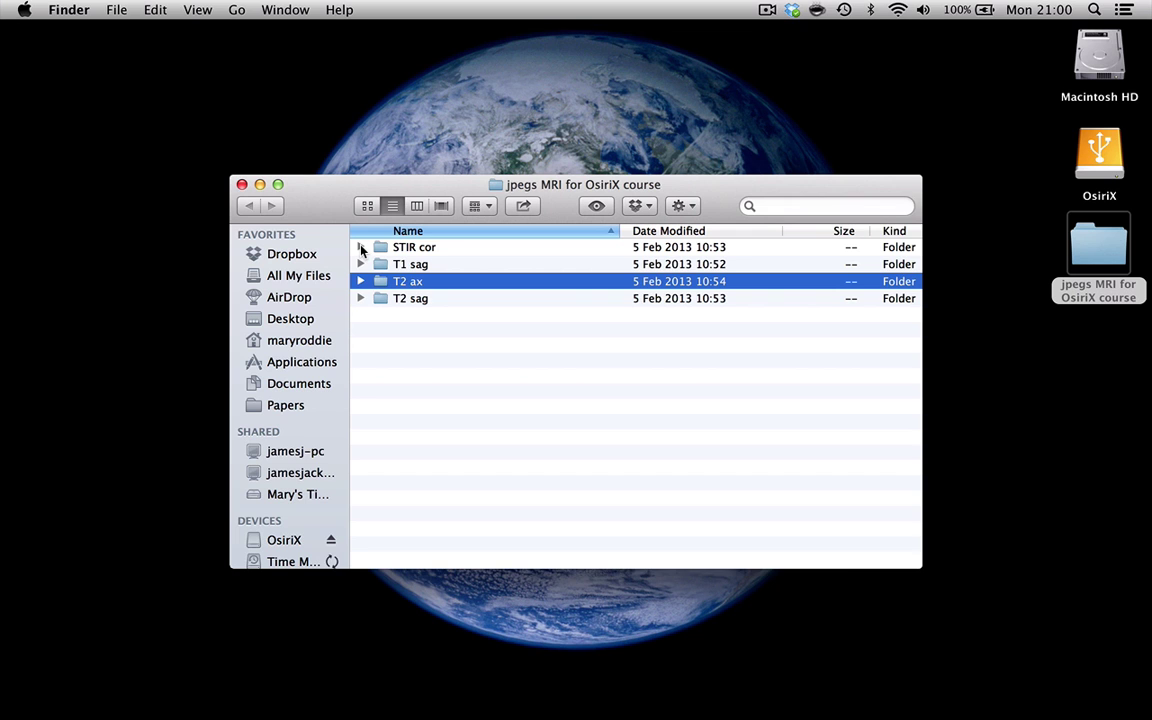
left_click(241, 185)
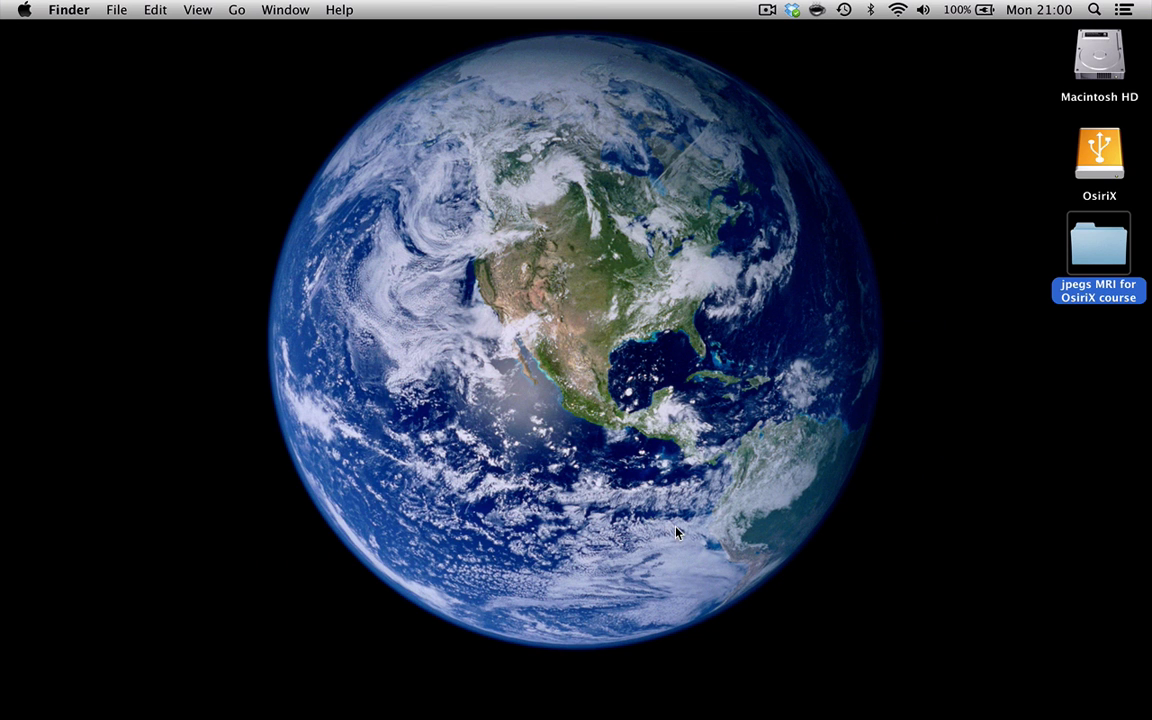
- Launch OsiriX on its empty Default Database and show the Plugins > Database submenu
mouse_move(699, 714)
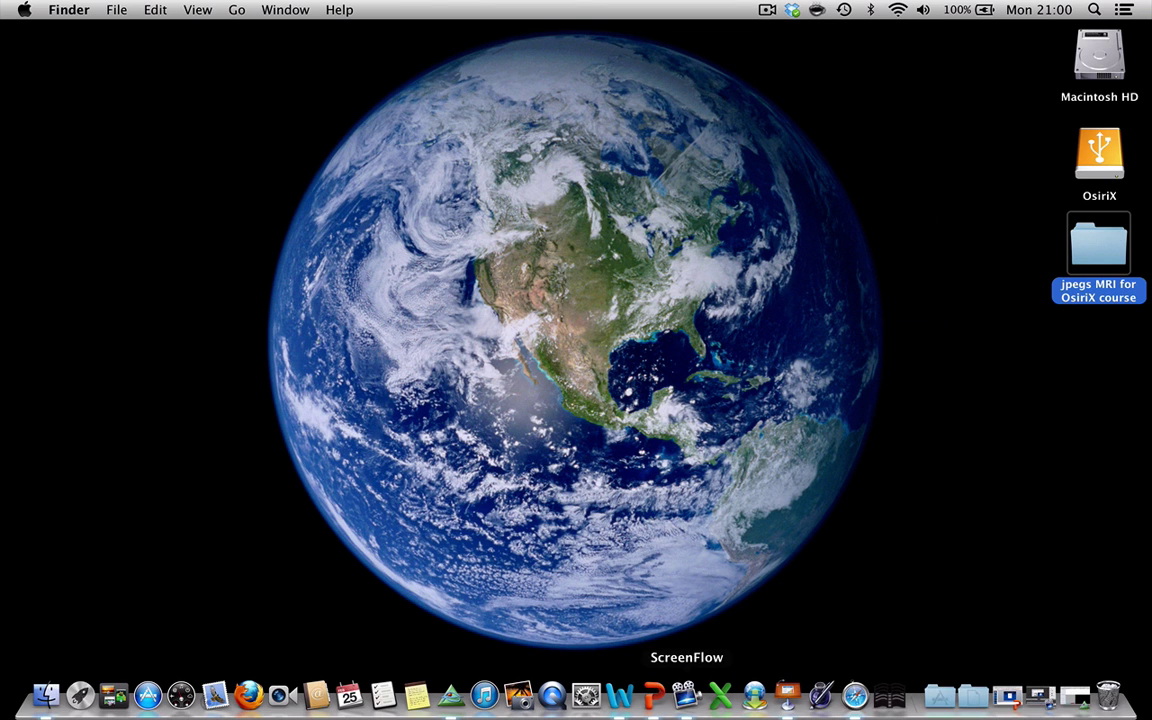
left_click(450, 697)
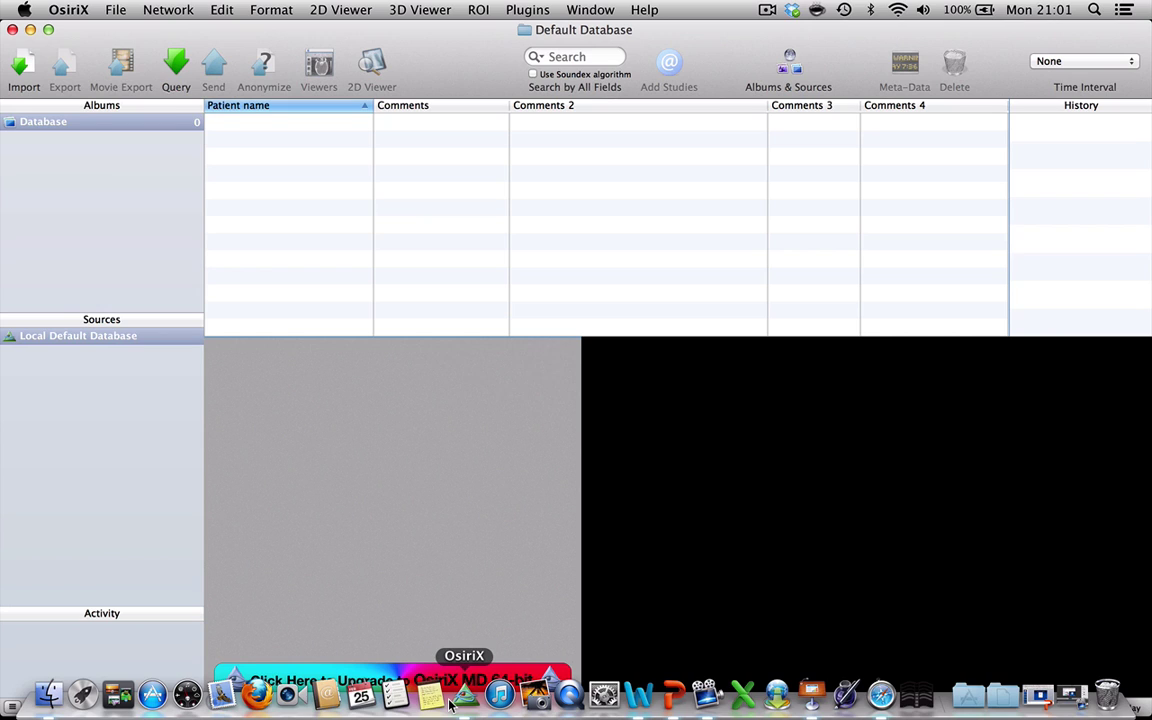
left_click(540, 14)
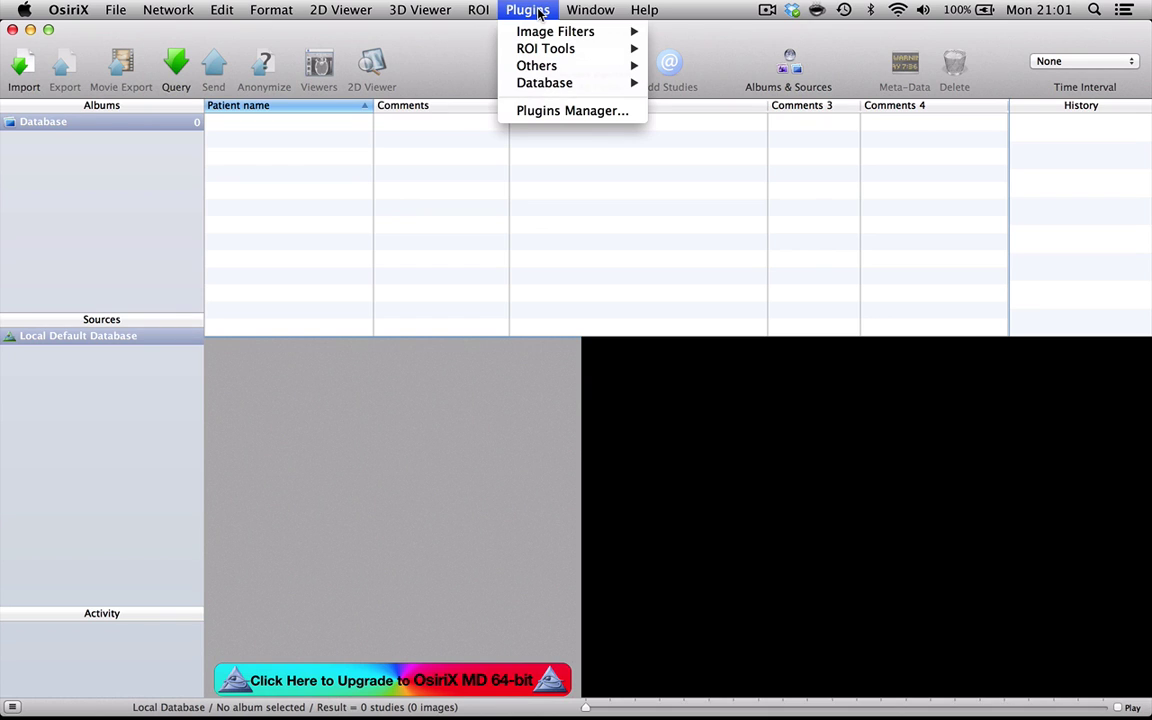
mouse_move(540, 88)
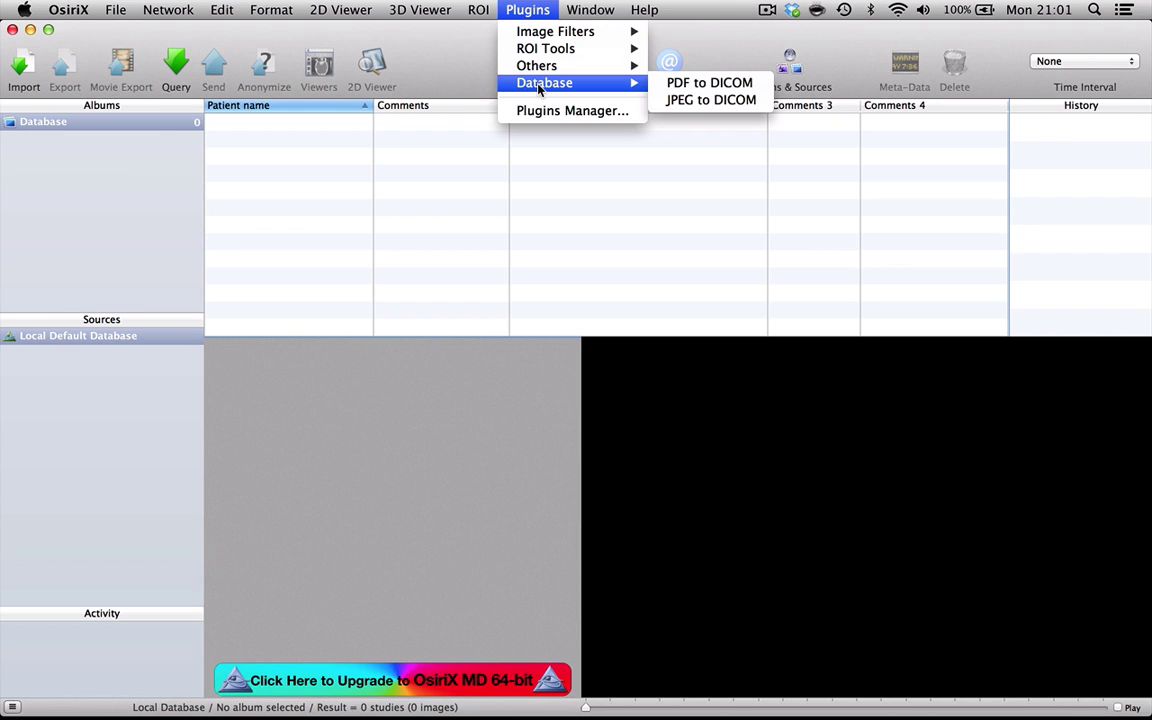
- Start JPEG to DICOM and select all four series folders in Desktop's 'jpegs MRI for OsiriX course'
left_click(676, 103)
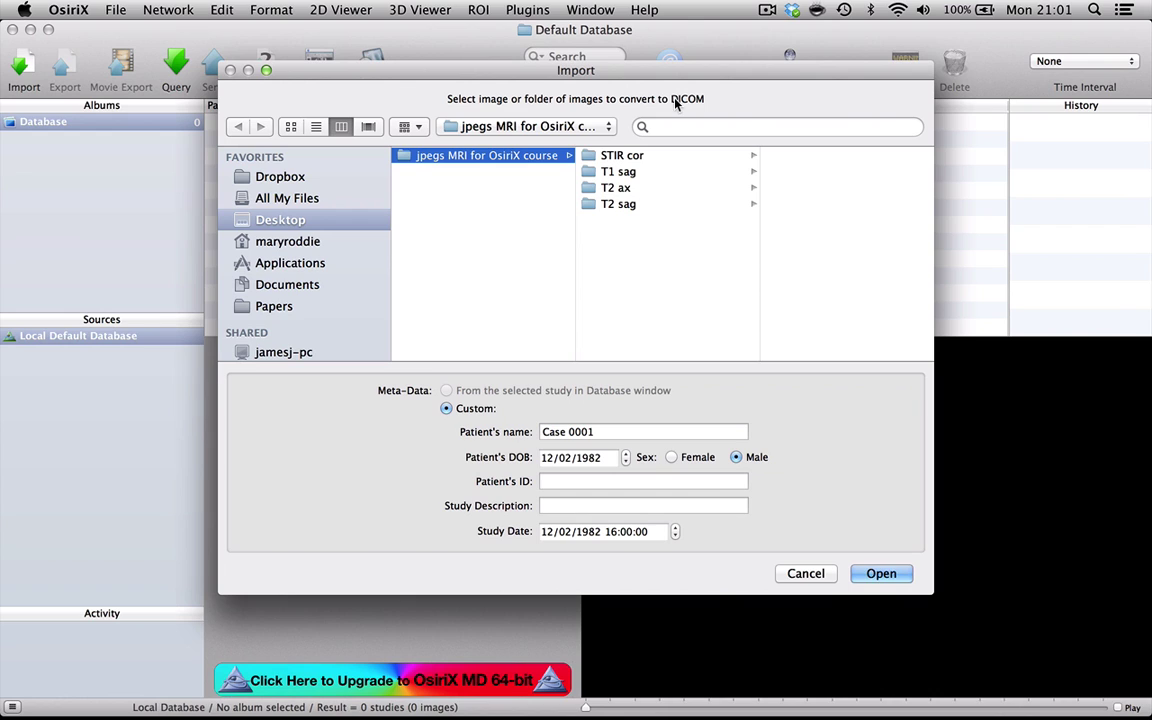
left_click(310, 222)
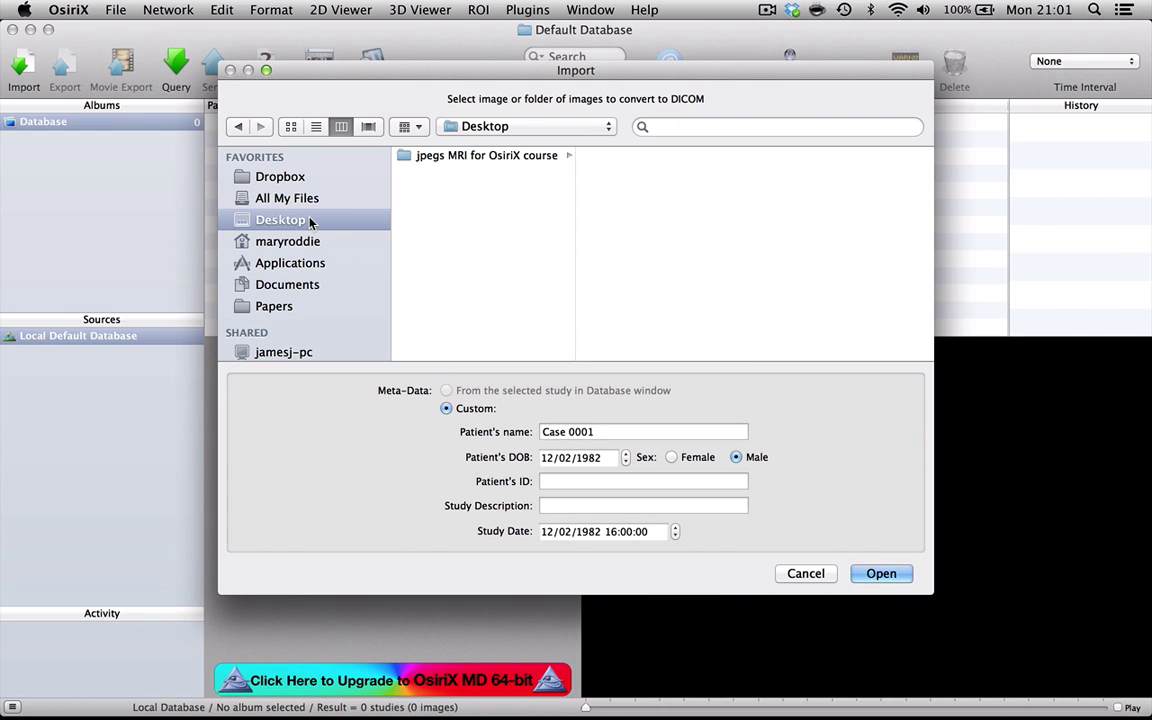
left_click(426, 157)
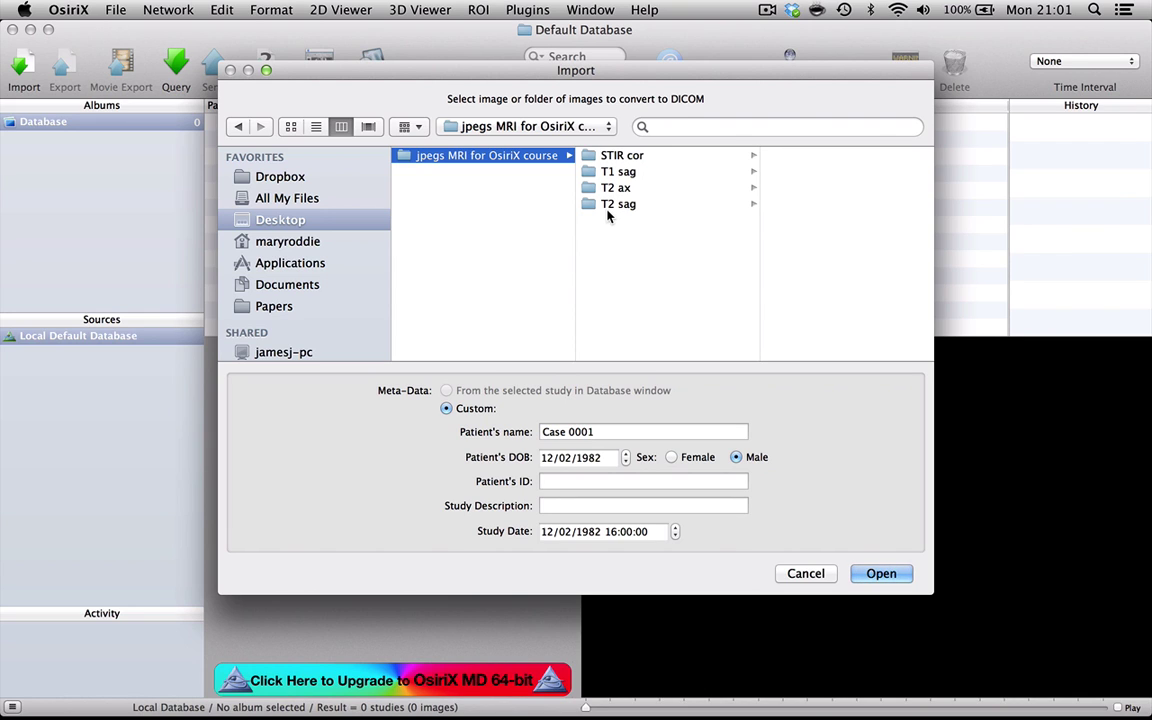
left_click(595, 158)
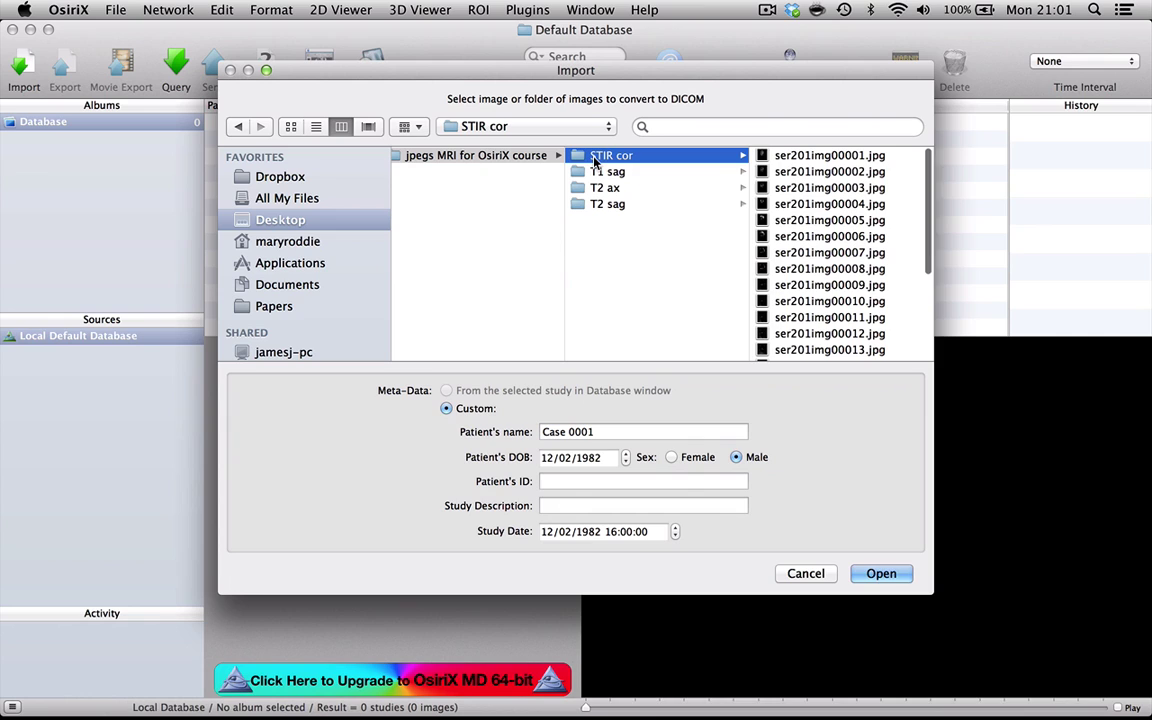
left_click(585, 206, "shift")
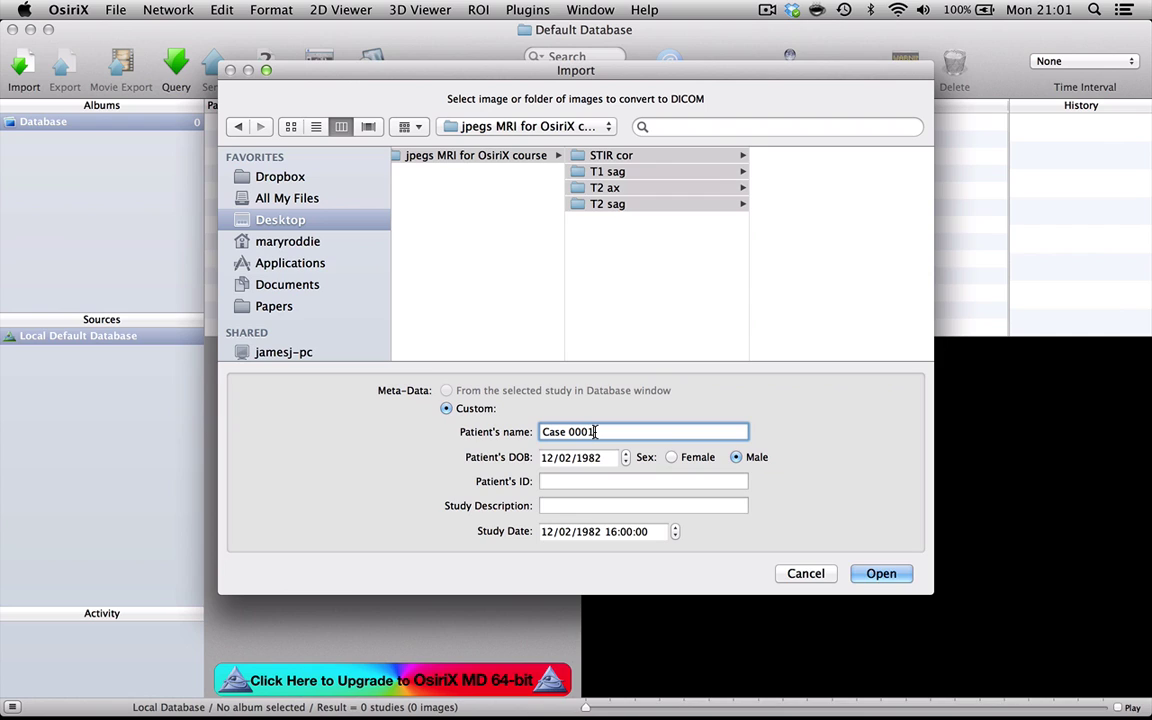
- Name the patient Case 0001, leave Patient's ID empty, and set study description 'MRI knee'
left_click(595, 432)
left_click(571, 483)
type("Case 0001")
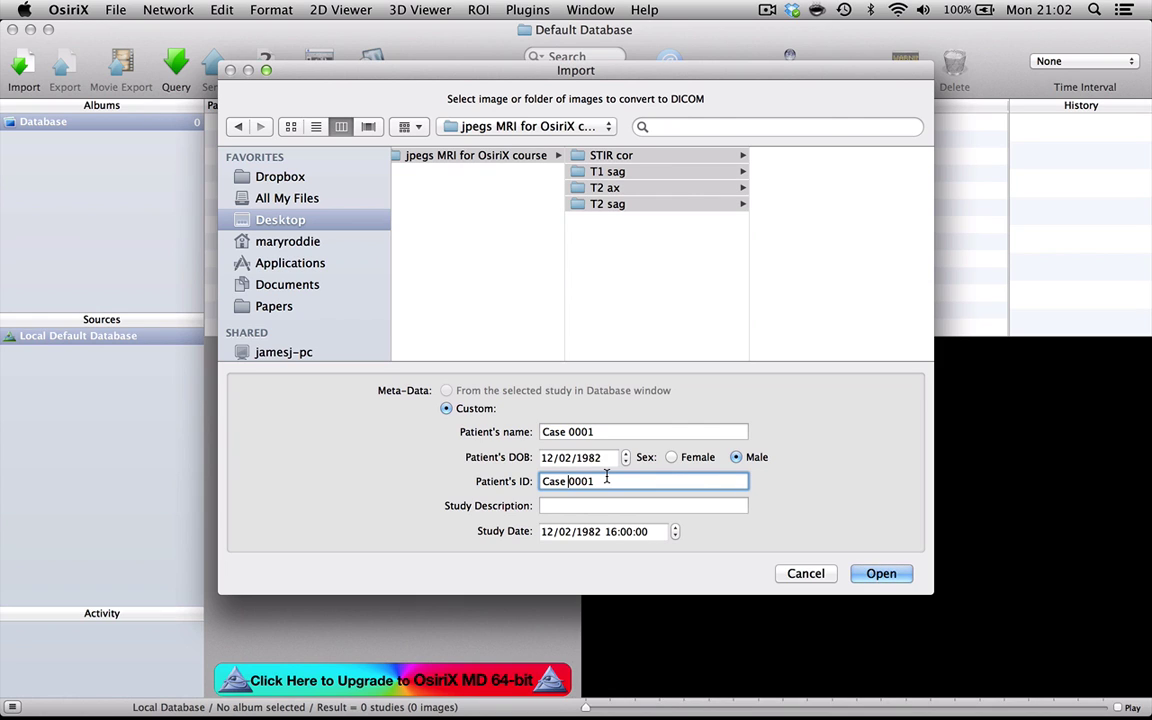
key("Left")
key("Left")
key("Left")
key("Left")
key("super+a")
key("BackSpace")
left_click(550, 506)
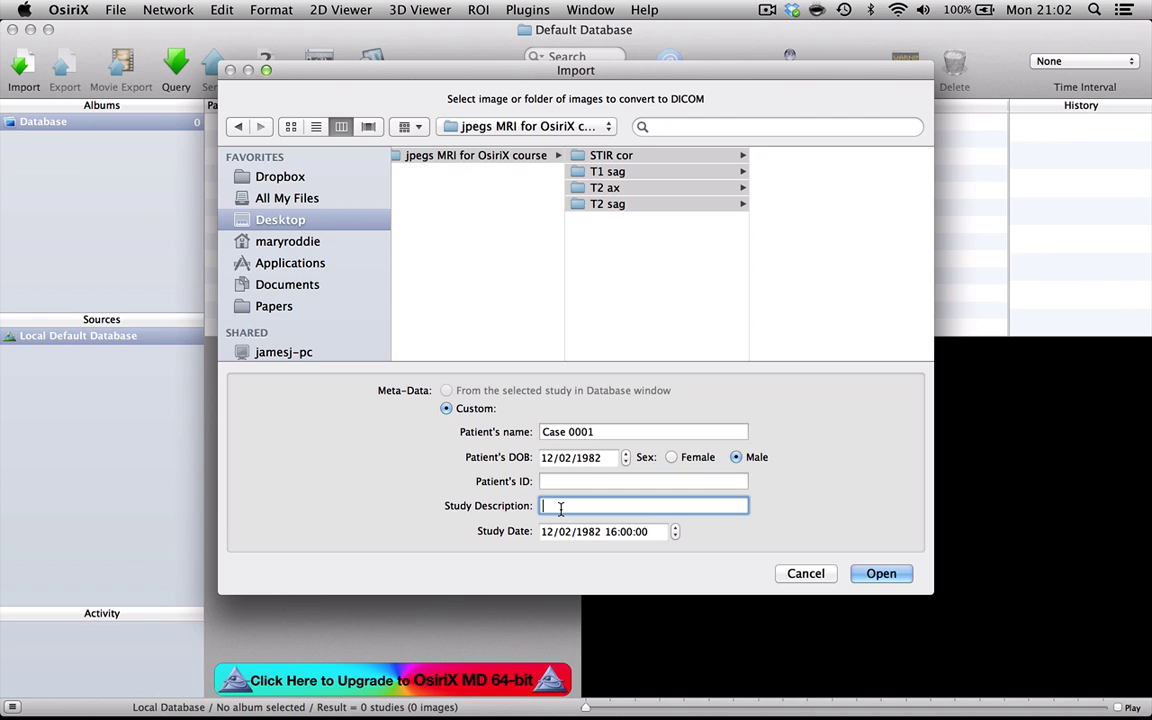
type("MRI knee")
- Convert the four folders into DICOM under Case 0001 and preview the T1 sag series
left_click(878, 574)
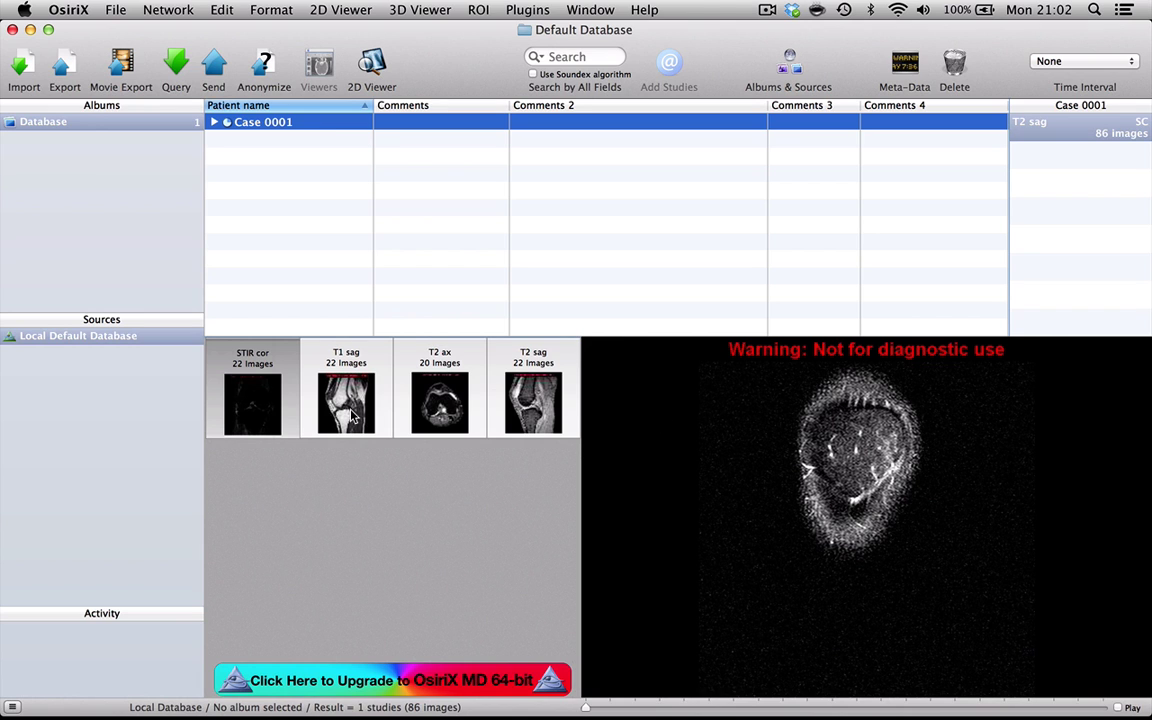
left_click(316, 370)
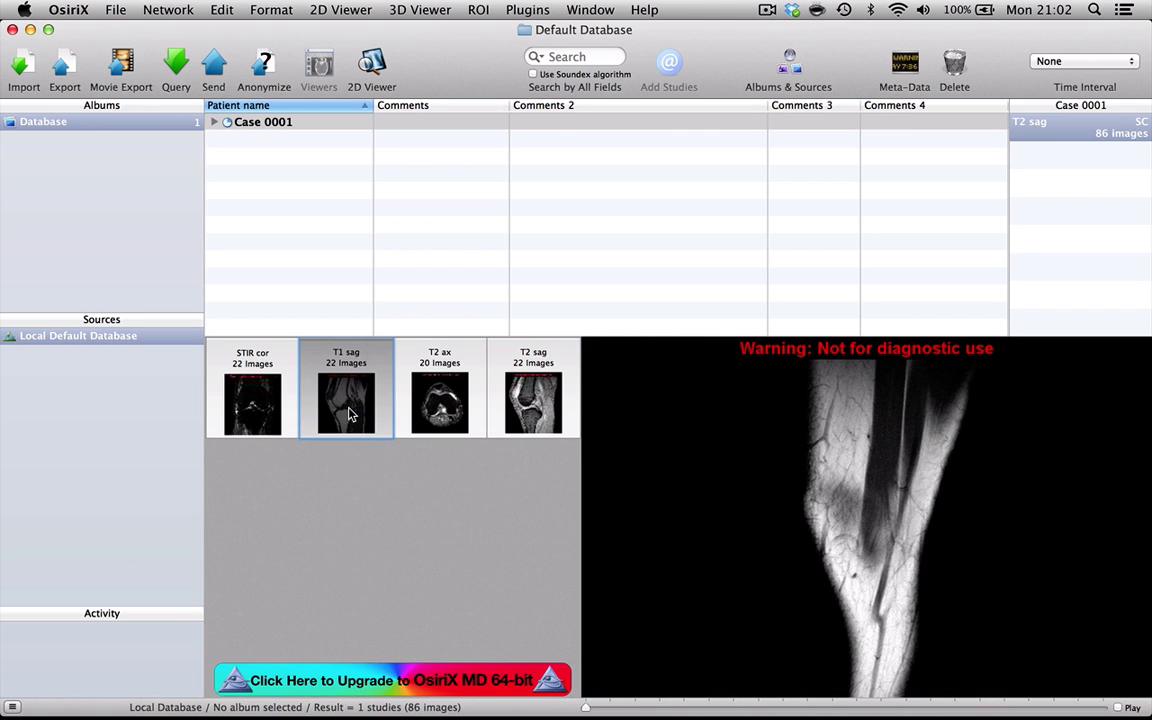
- Open T1 sag, shutter out everything beyond a rectangle around the knee, and set annotations to None
double_click(851, 511)
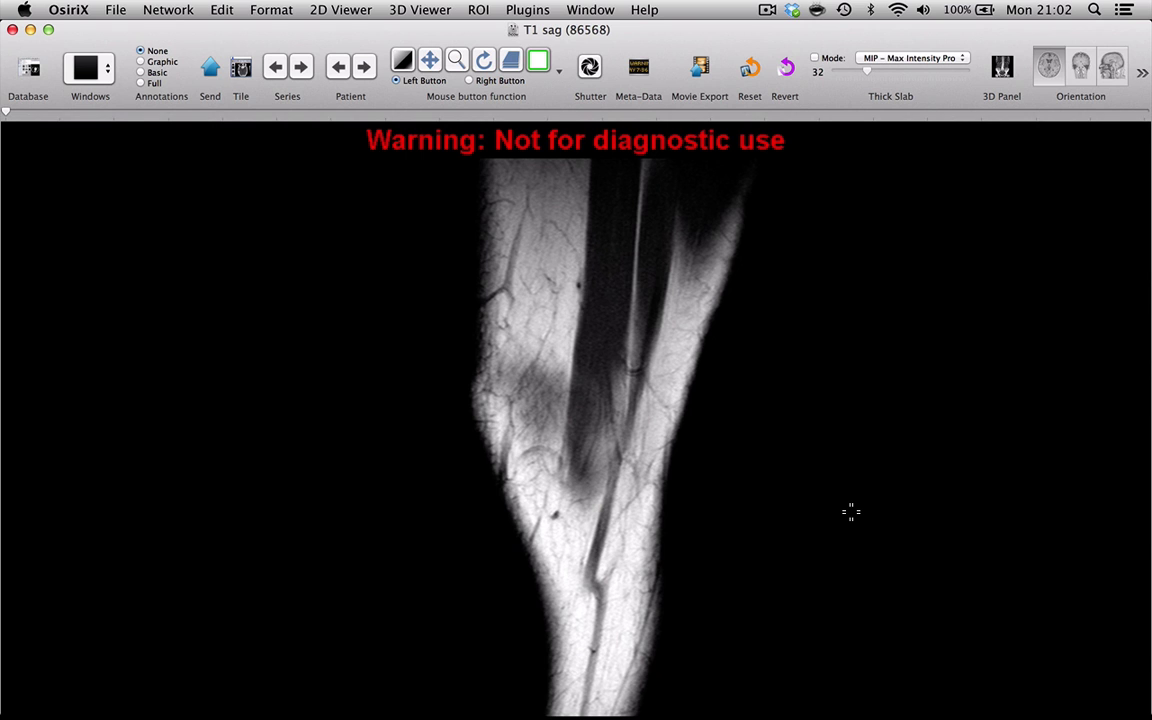
scroll(851, 511, "down", 10)
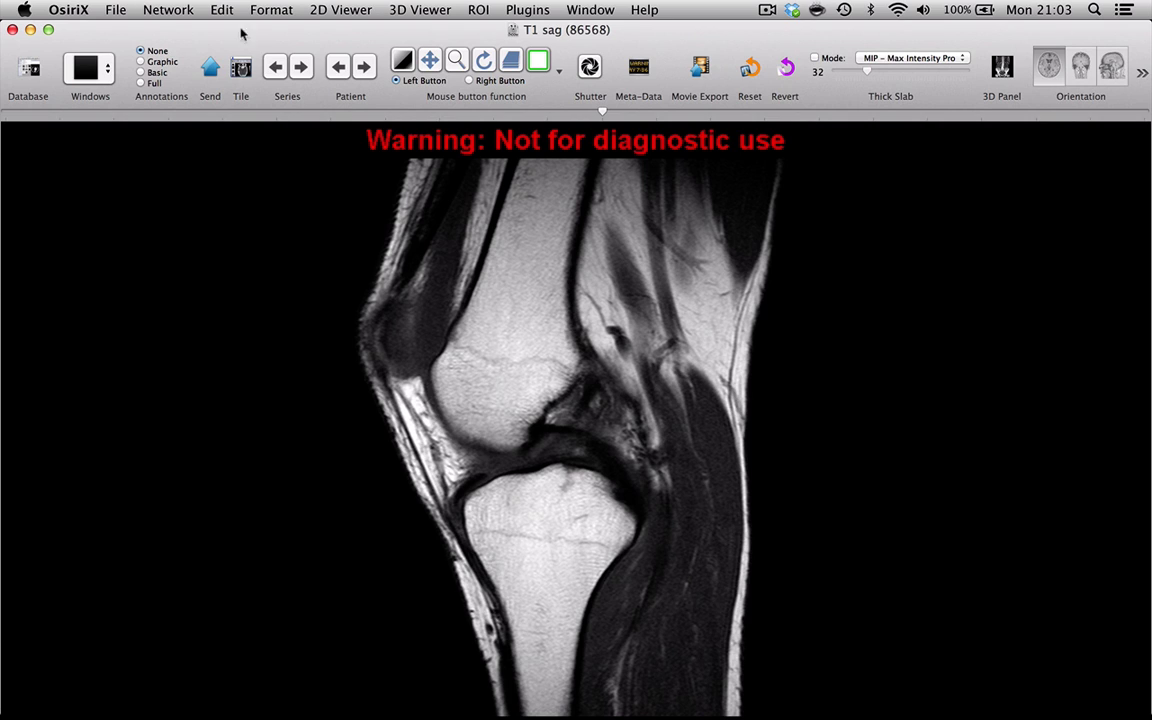
left_click(557, 77)
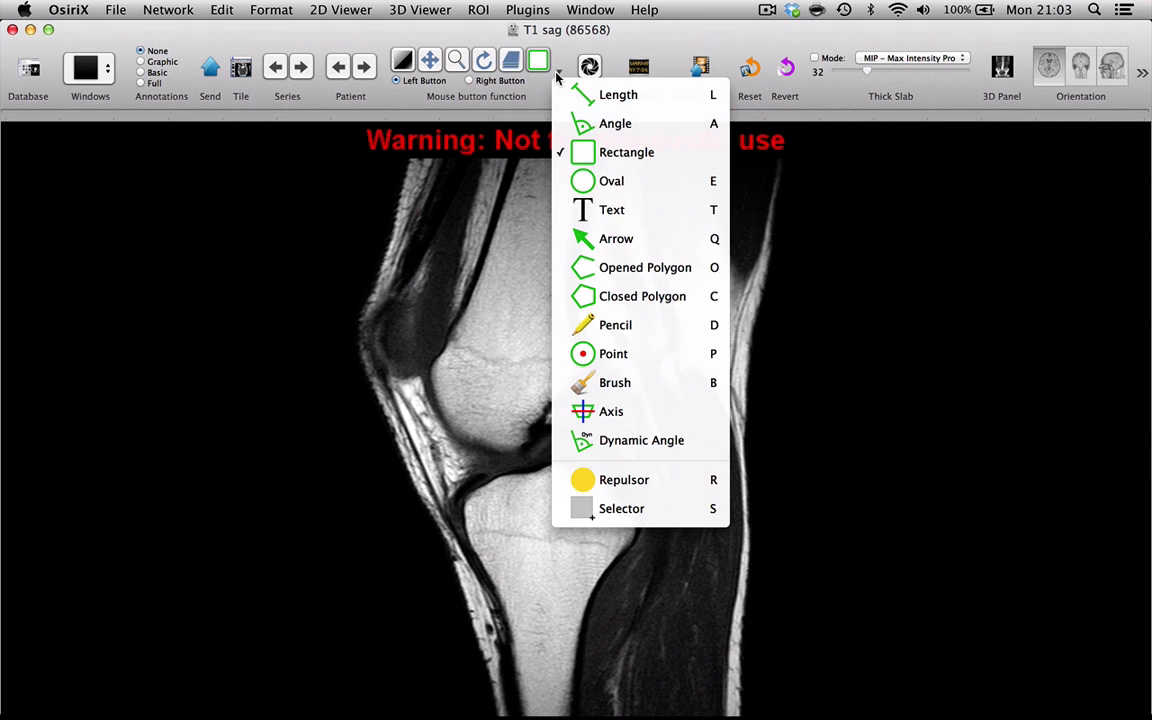
left_click(575, 152)
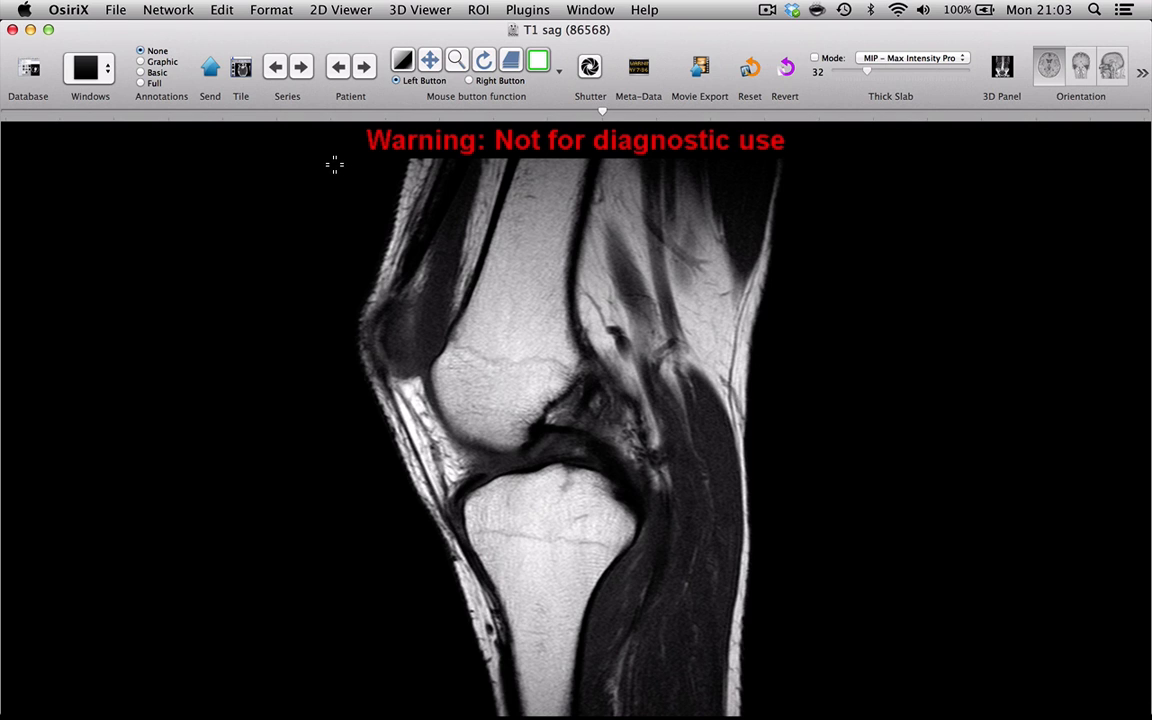
mouse_move(325, 158)
left_mouse_down()
mouse_move(620, 183)
mouse_move(751, 242)
mouse_move(797, 302)
mouse_move(820, 711)
left_mouse_up()
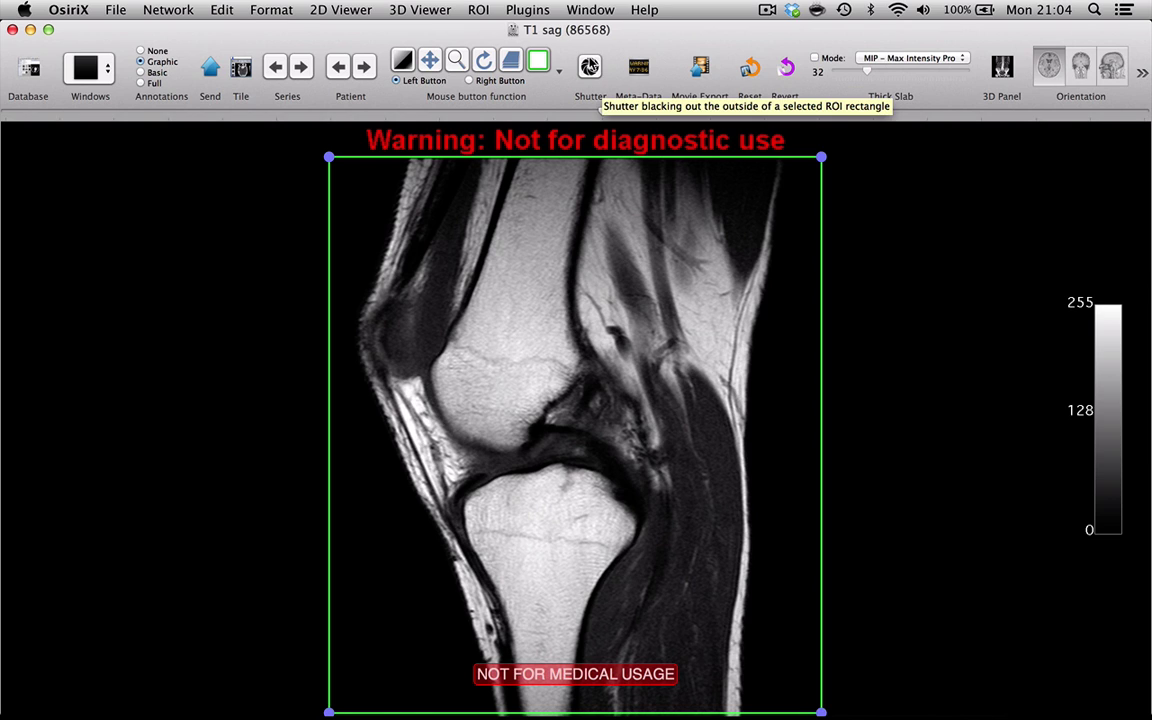
left_click(590, 67)
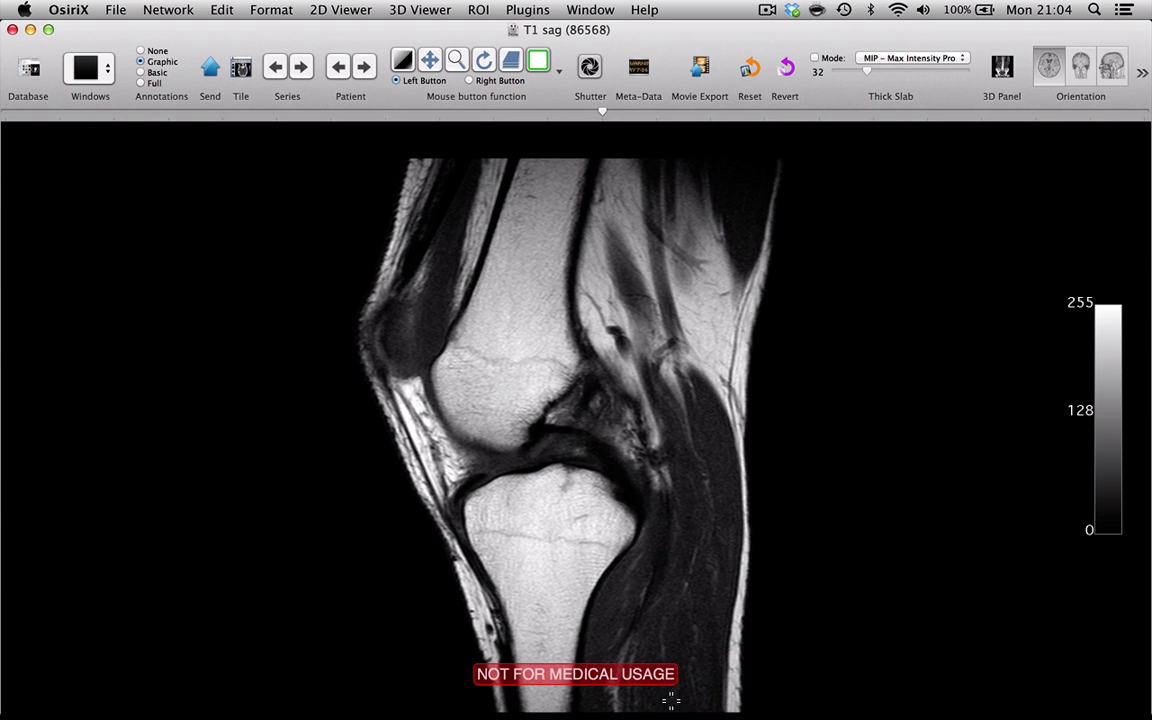
left_click(141, 51)
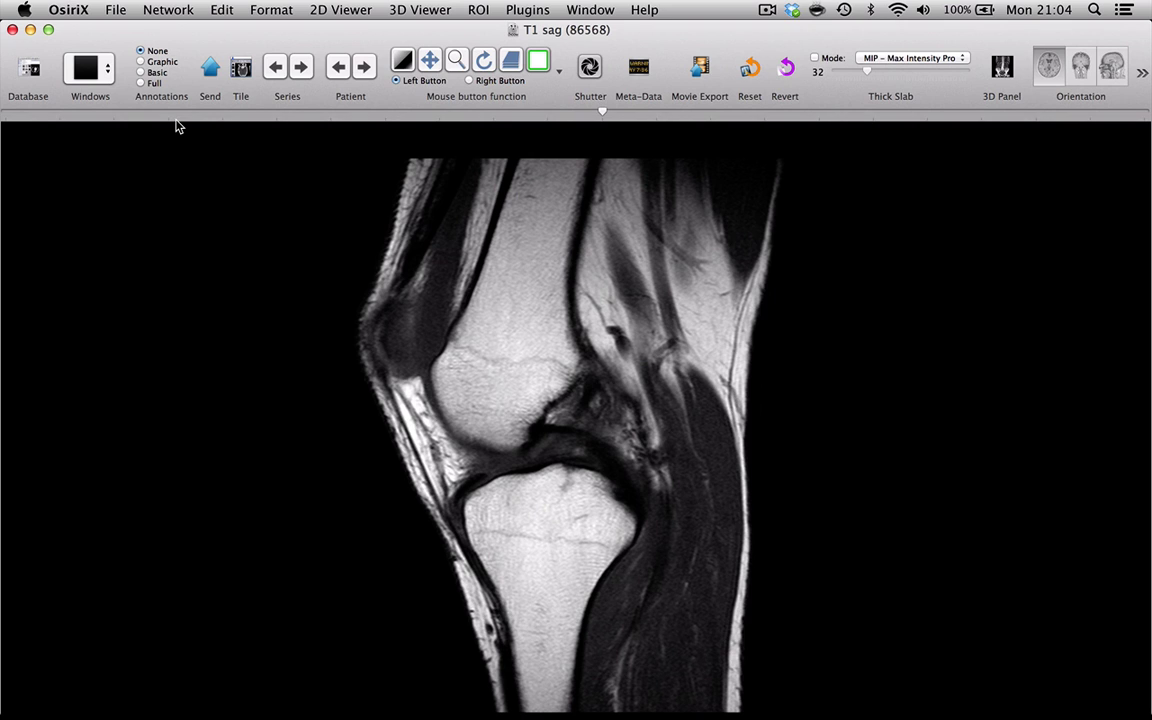
- Export to DICOM with series name 'T1 sag' and All images of the series included
left_click(116, 10)
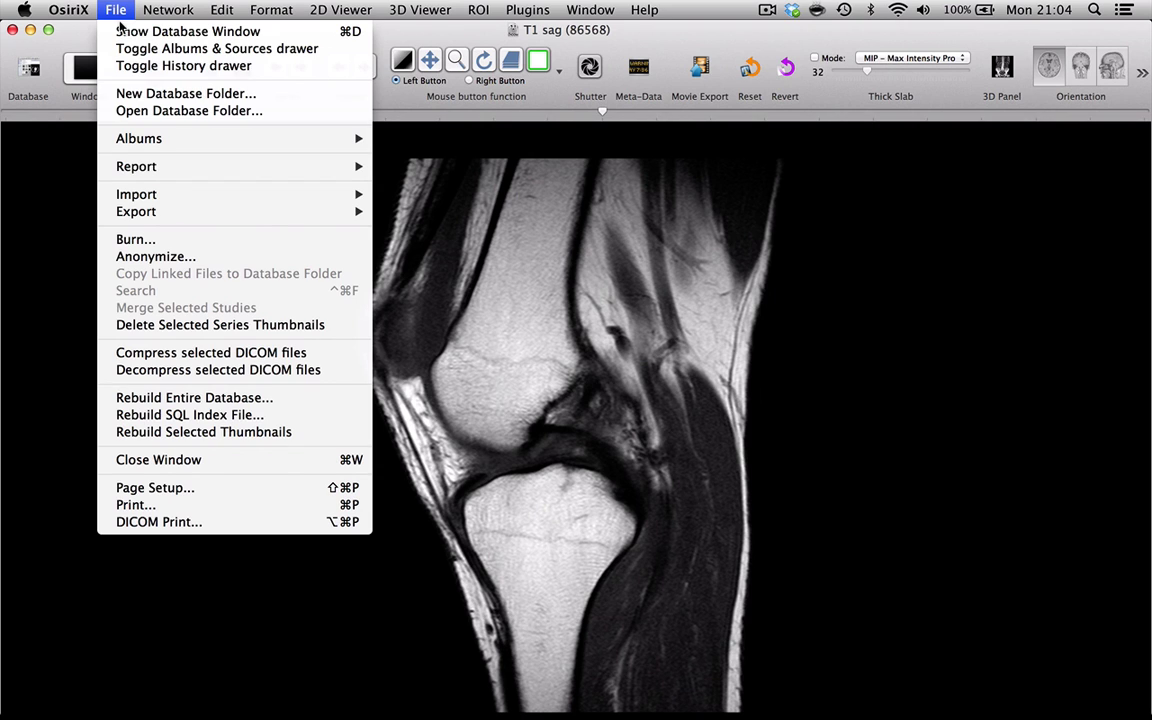
mouse_move(158, 215)
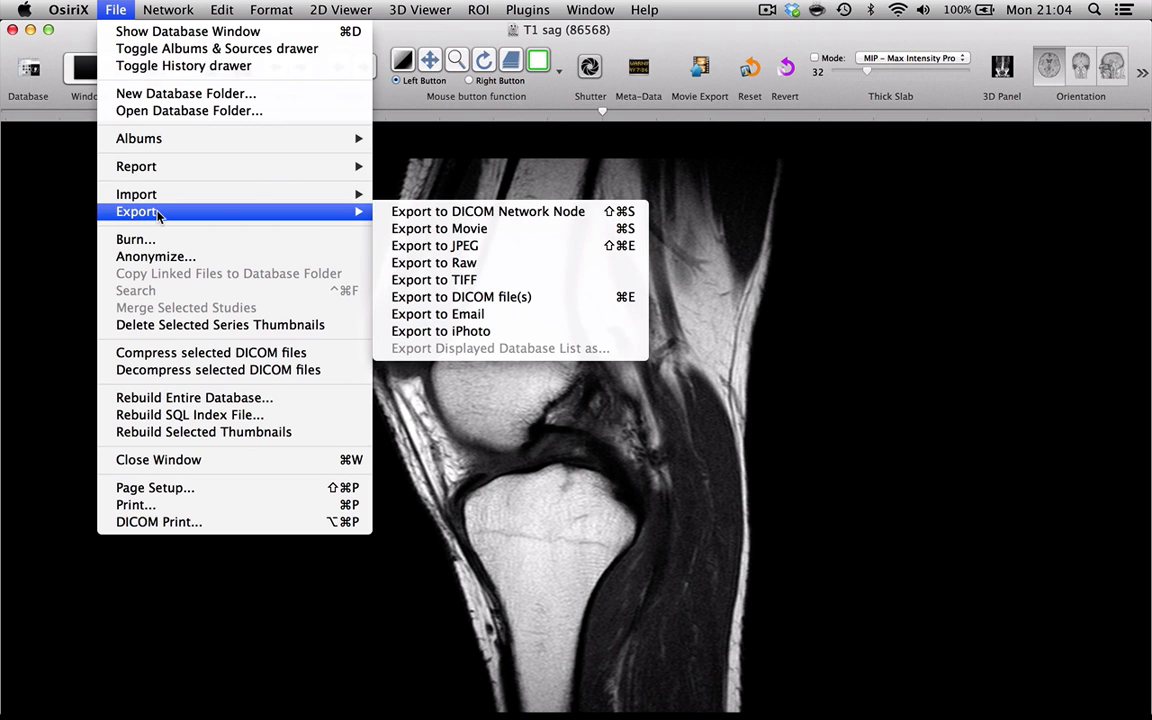
left_click(424, 297)
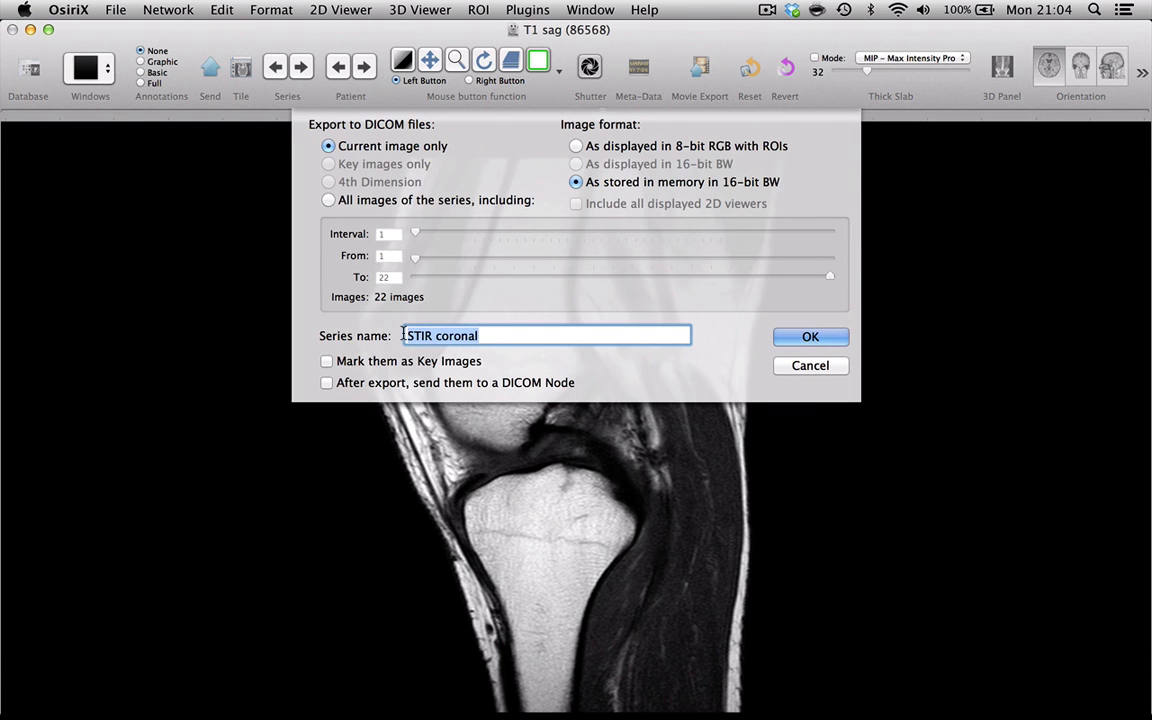
type("T1")
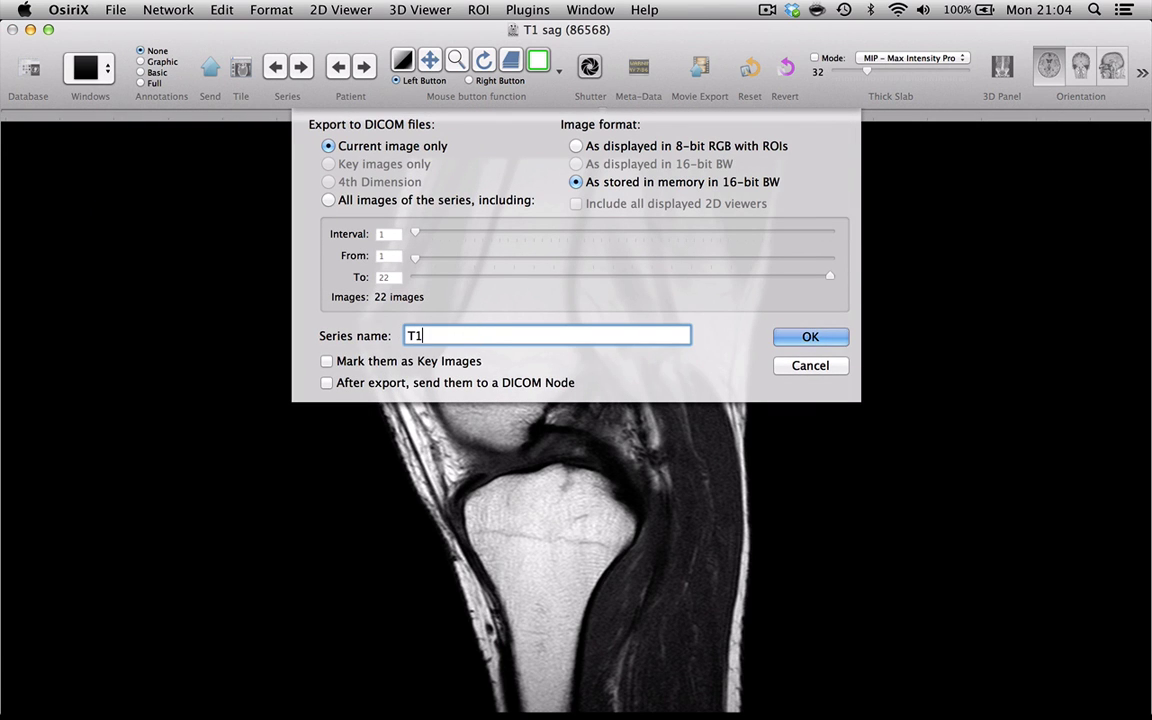
type(" sag")
left_click(329, 199)
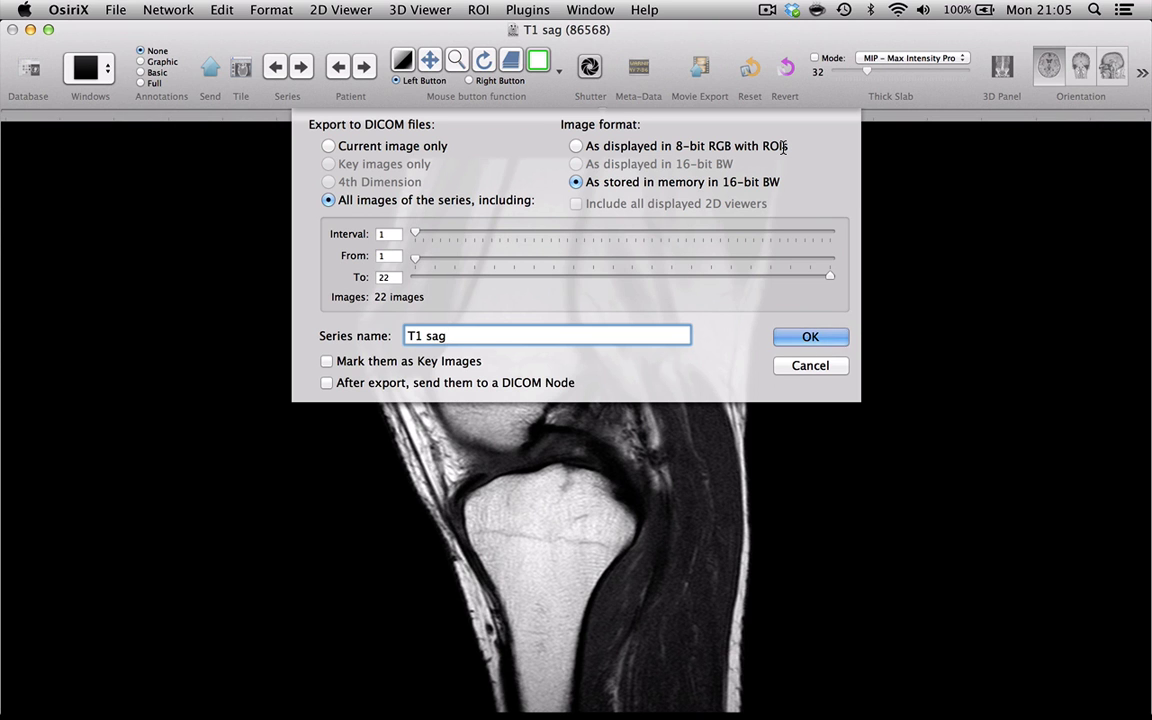
left_click(812, 336)
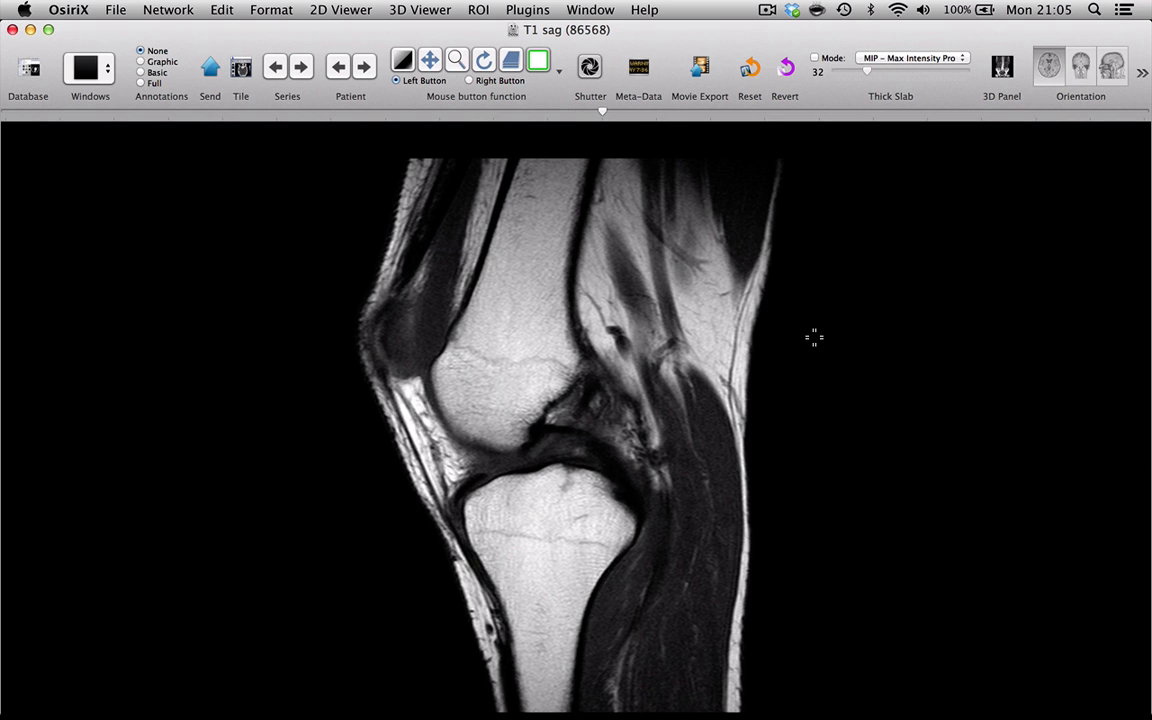
- Scroll through the new 22-image T1 sag series to check it, then select the old T1 sag
left_click(31, 70)
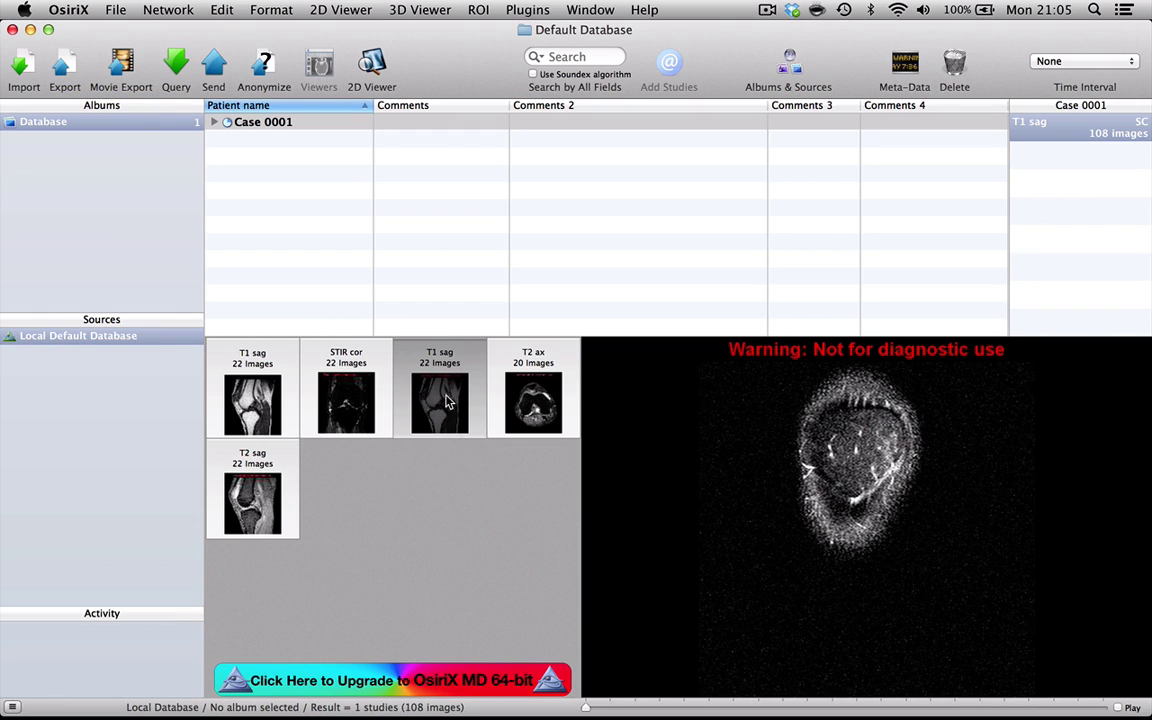
left_click(447, 401)
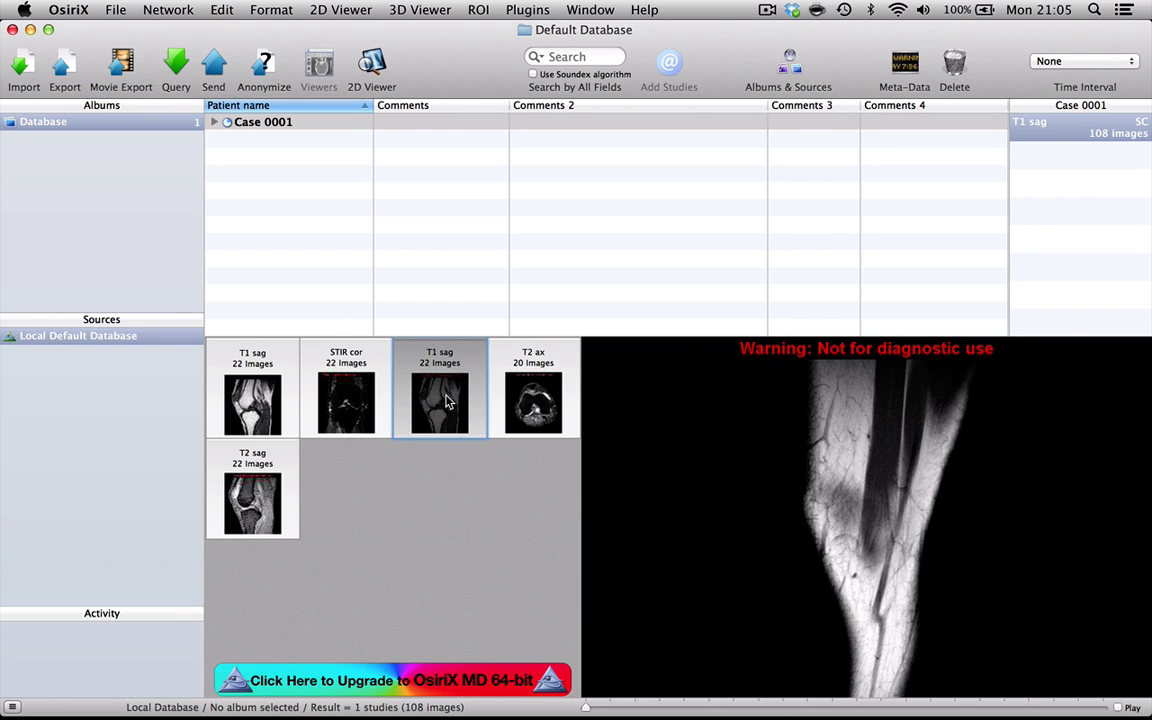
left_click(252, 381)
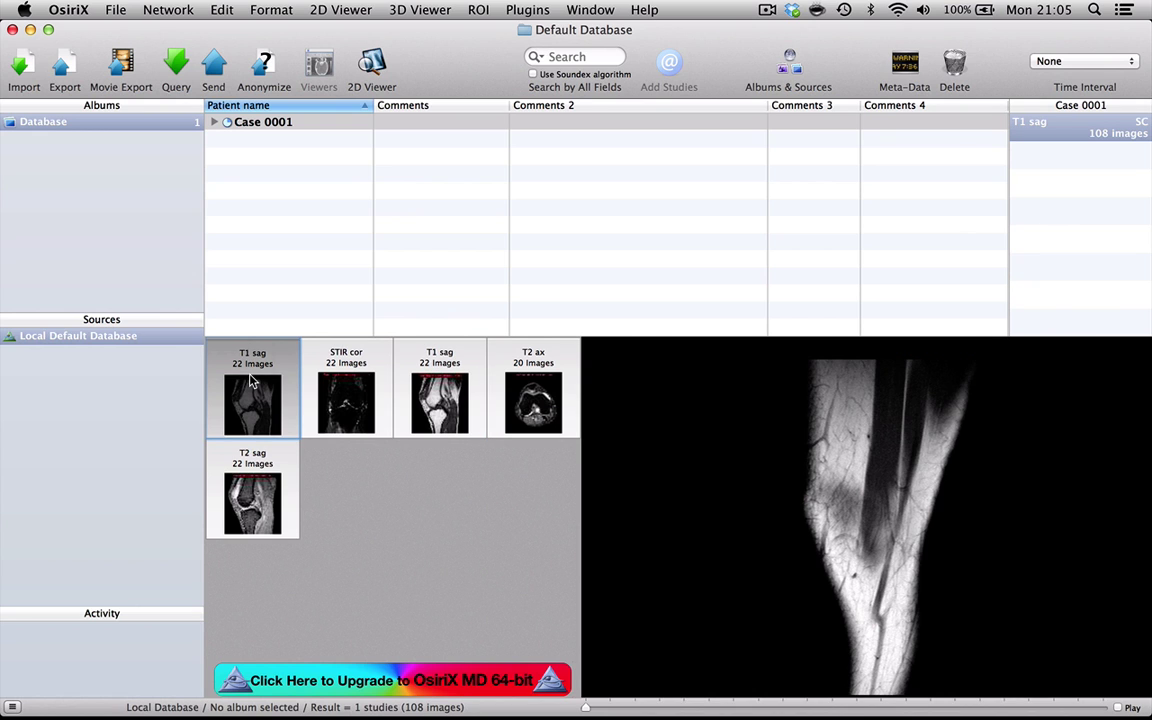
double_click(920, 604)
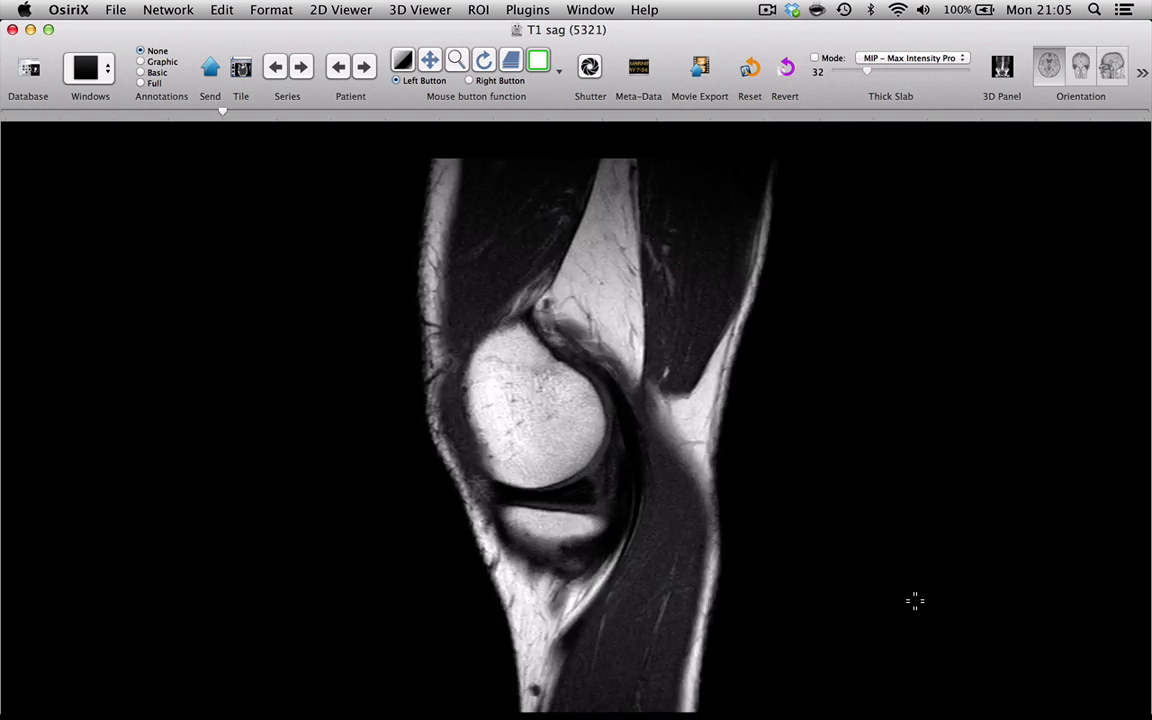
scroll(915, 600, "down", 10)
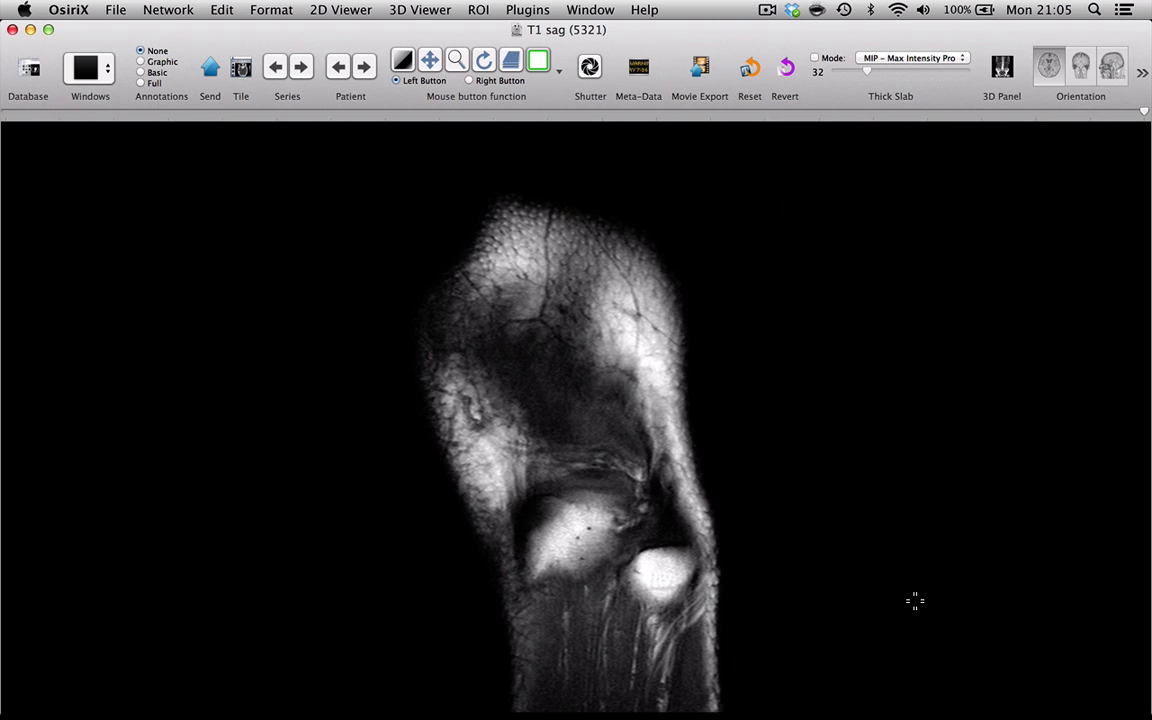
scroll(915, 600, "up", 15)
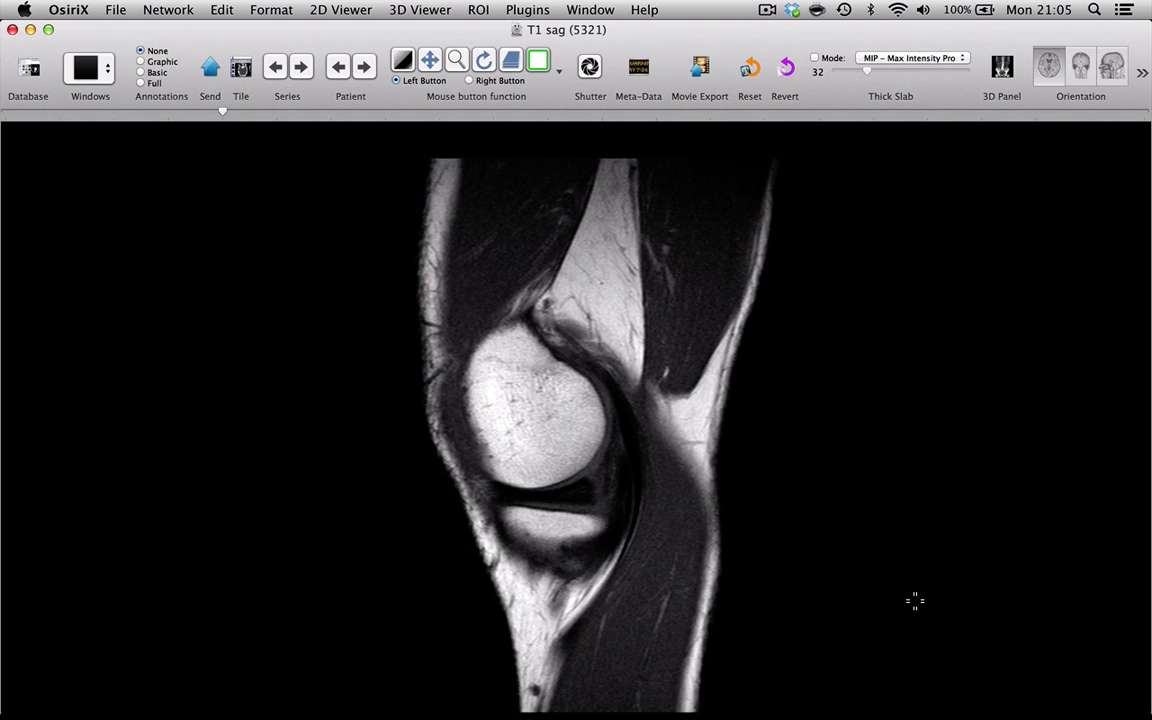
left_click(28, 64)
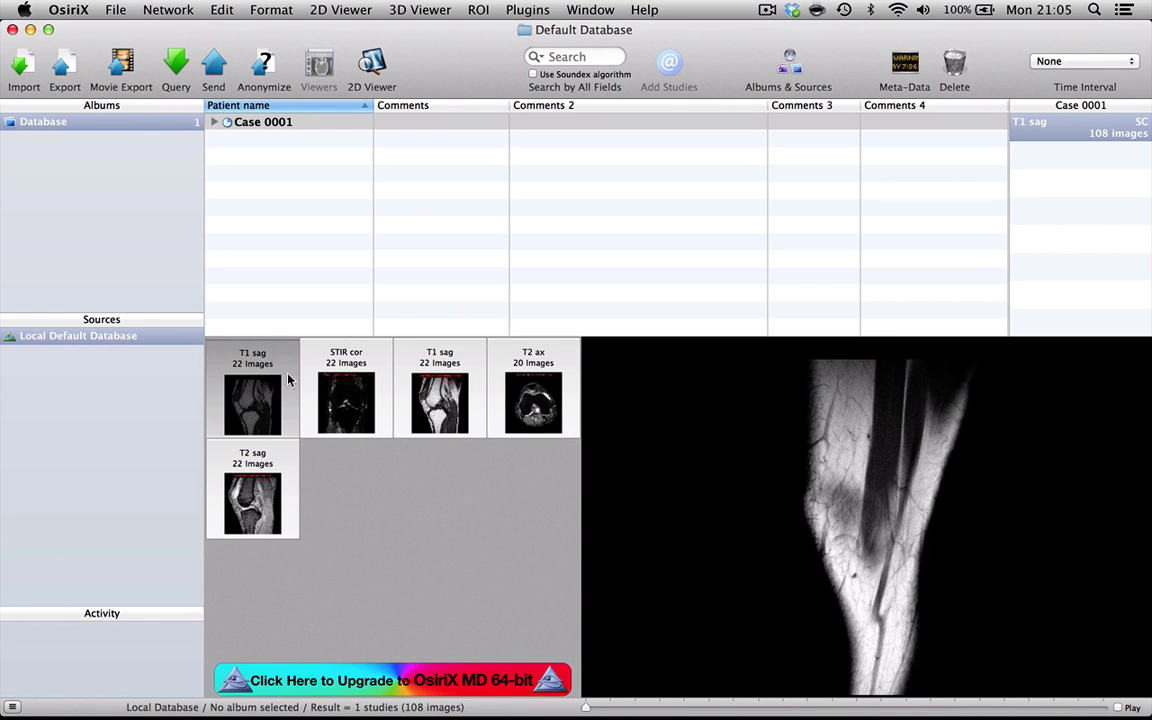
left_click(449, 400)
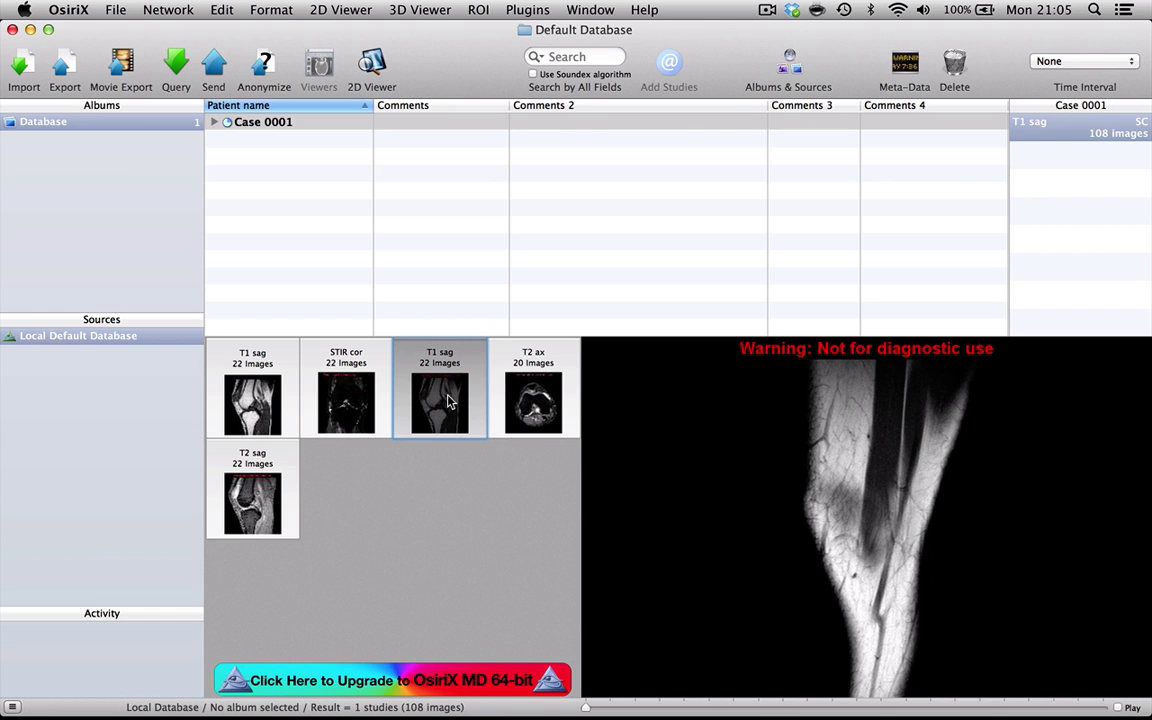
- Delete the old warning-marked T1 sag series thumbnail from Case 0001 and confirm
right_click(449, 400)
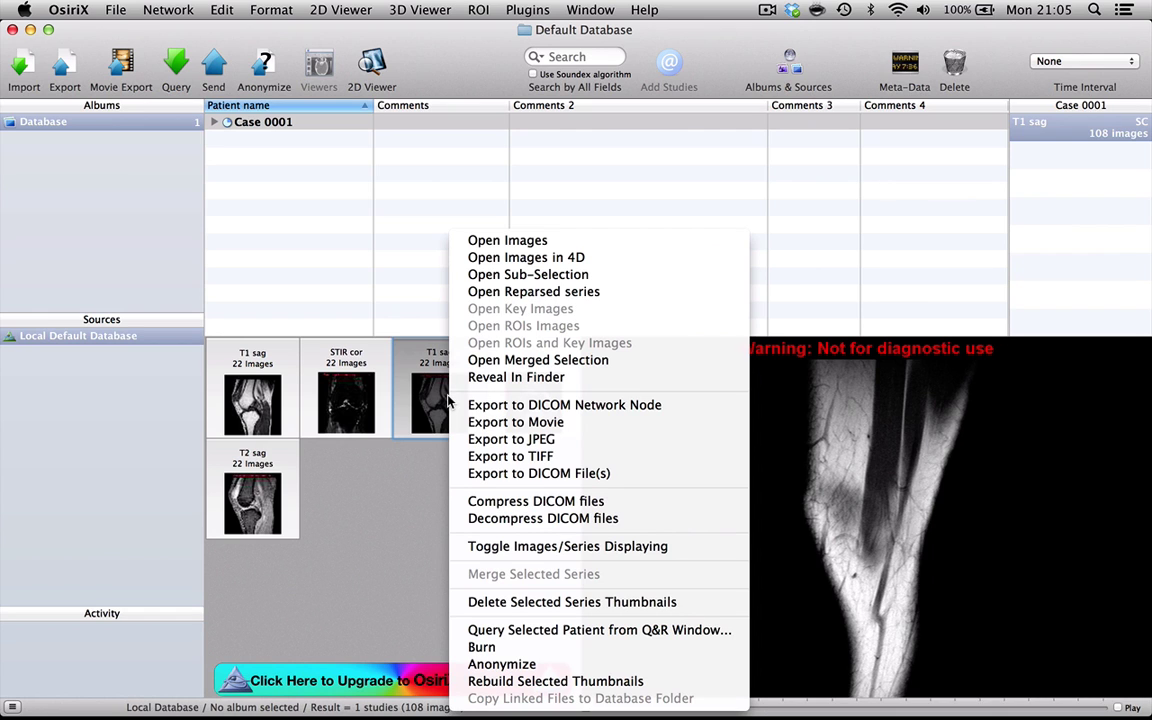
left_click(547, 602)
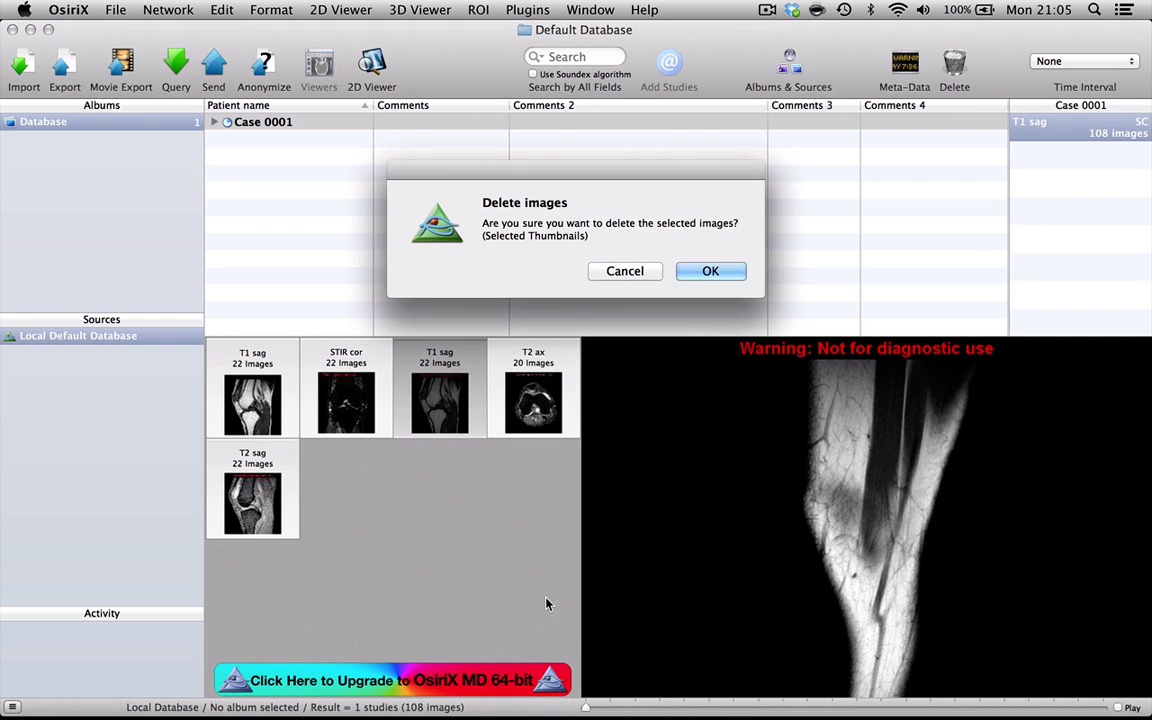
left_click(694, 276)
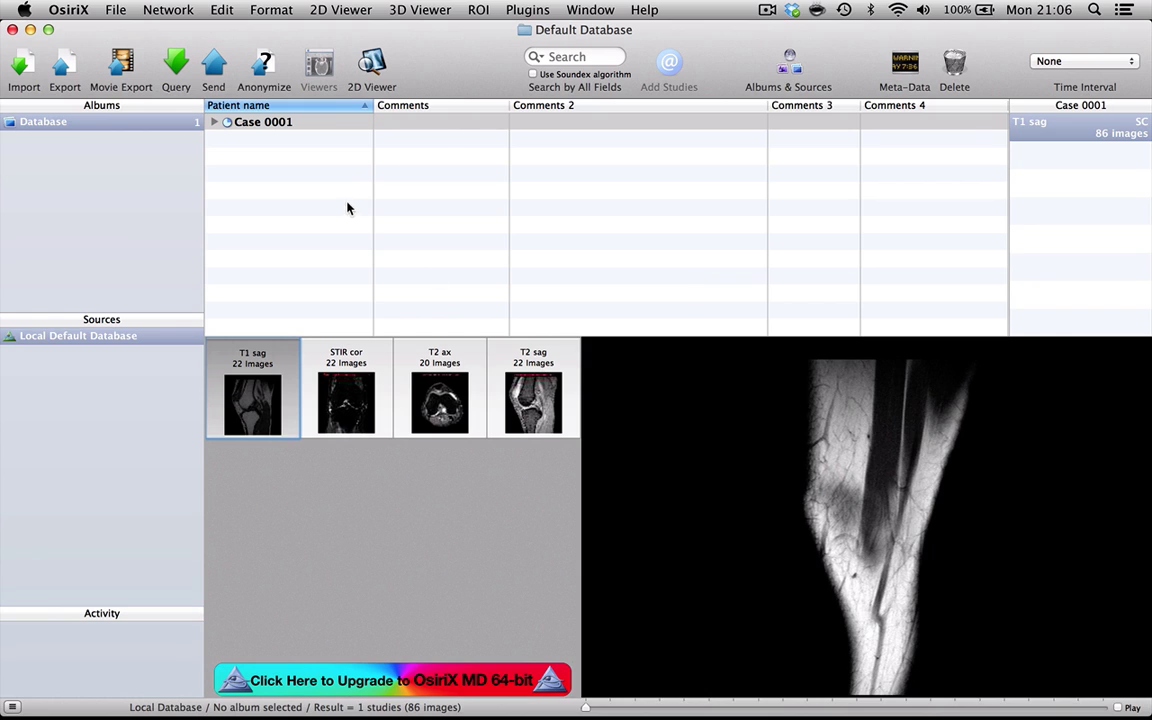
left_click(440, 124)
- Enter 'MRI knee' in Comments, 'Normal anatomy' in Comments 2 and 'Age 25, male' in Comments 3
left_click(438, 125)
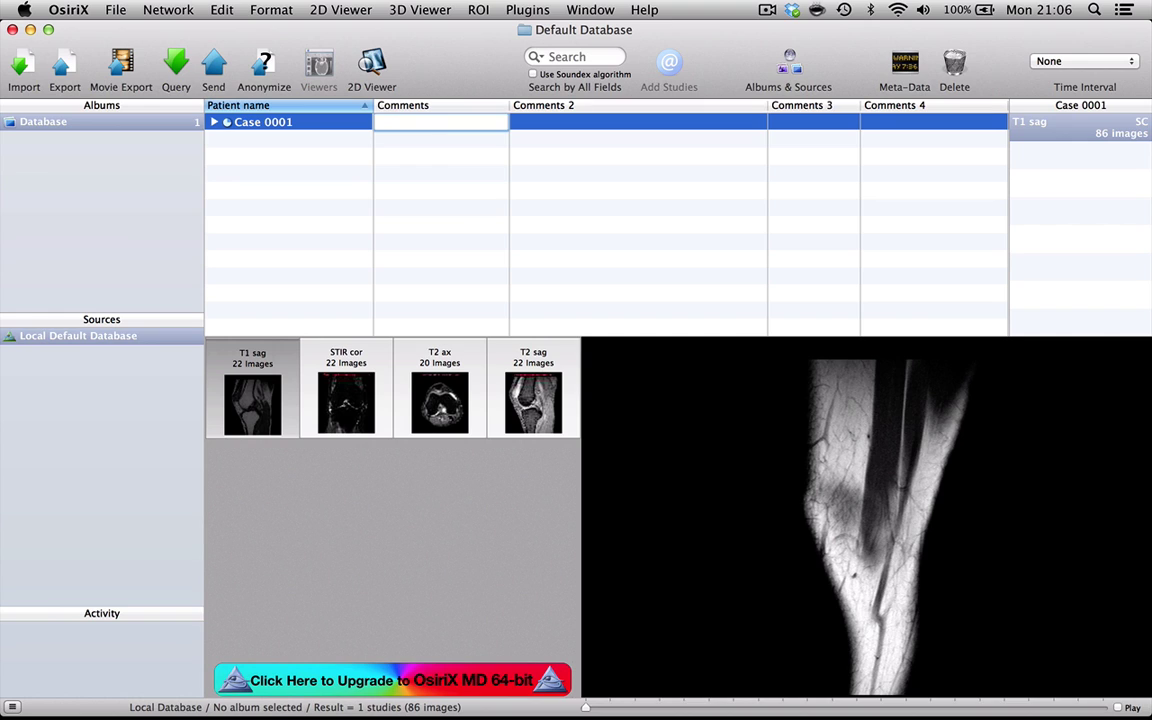
type("MRI knee")
left_click(543, 123)
left_click(543, 123)
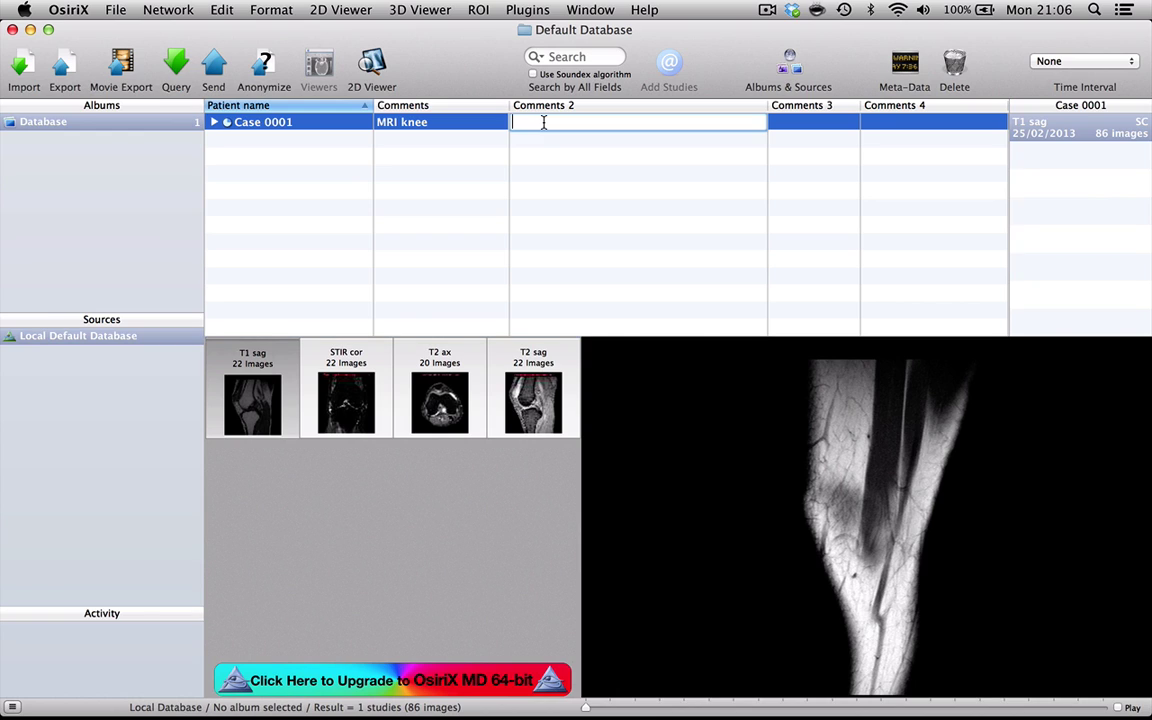
type("Normal anatomy")
left_click(794, 121)
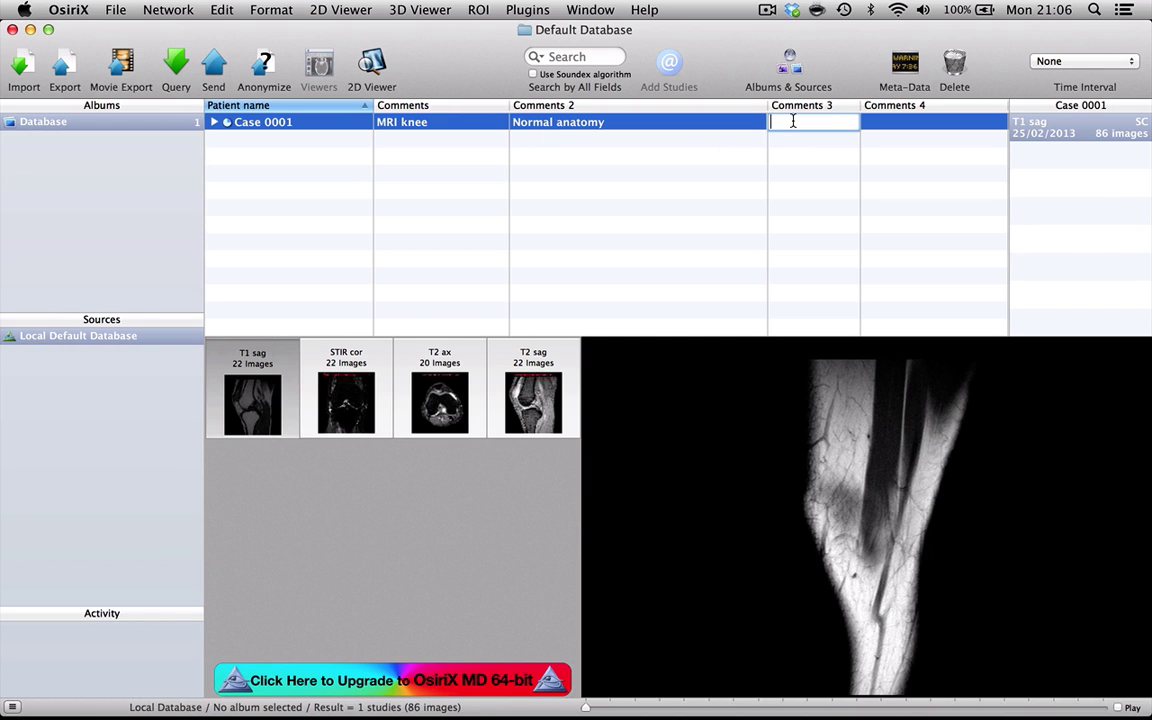
type("Age 25, male")
left_click(906, 122)
left_click(906, 122)
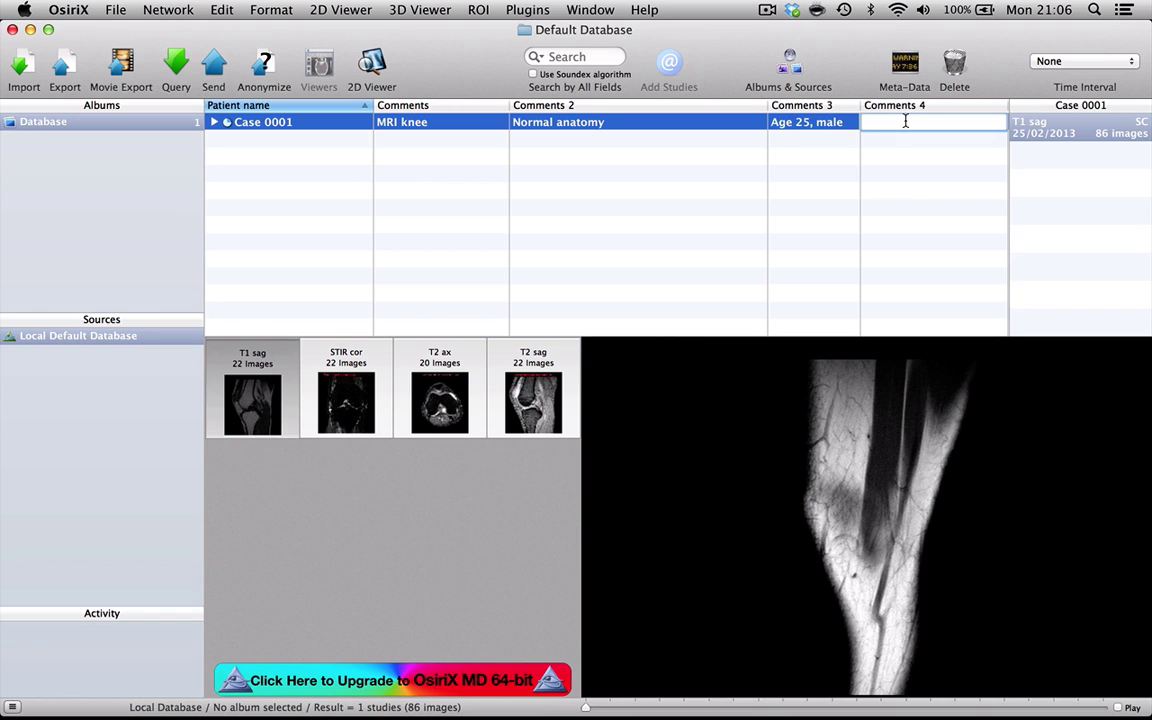